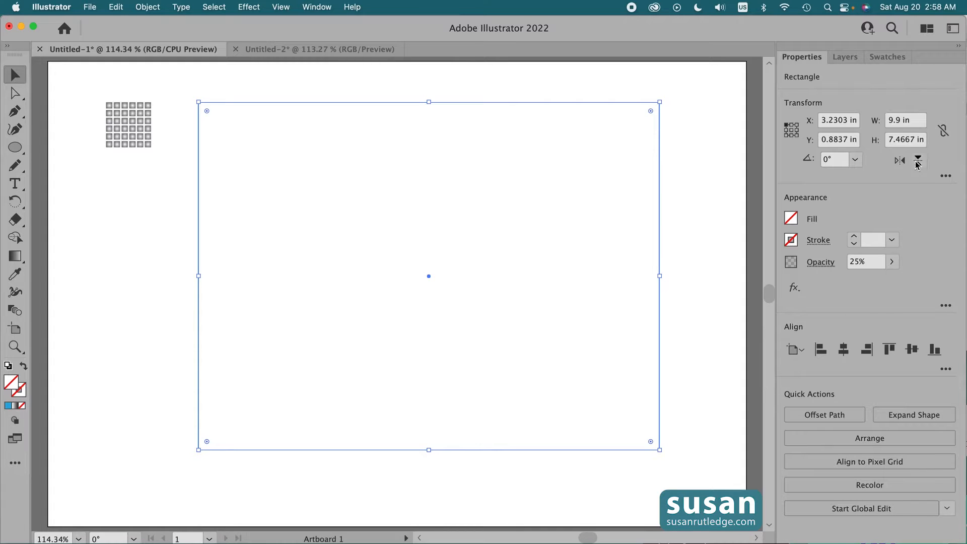
Step: Fill the selected 9.9 in wide rectangle with the custom grid-of-squares pattern swatch, show the hidden light-blue rectangle beneath it, and deselect
{"action": "left_click", "coordinate": [888, 58]}
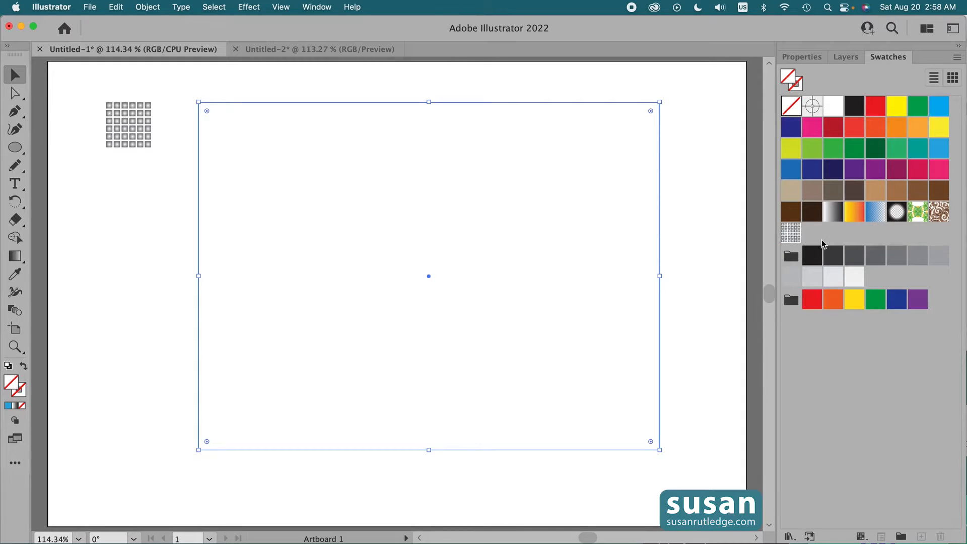
{"action": "left_click", "coordinate": [791, 233]}
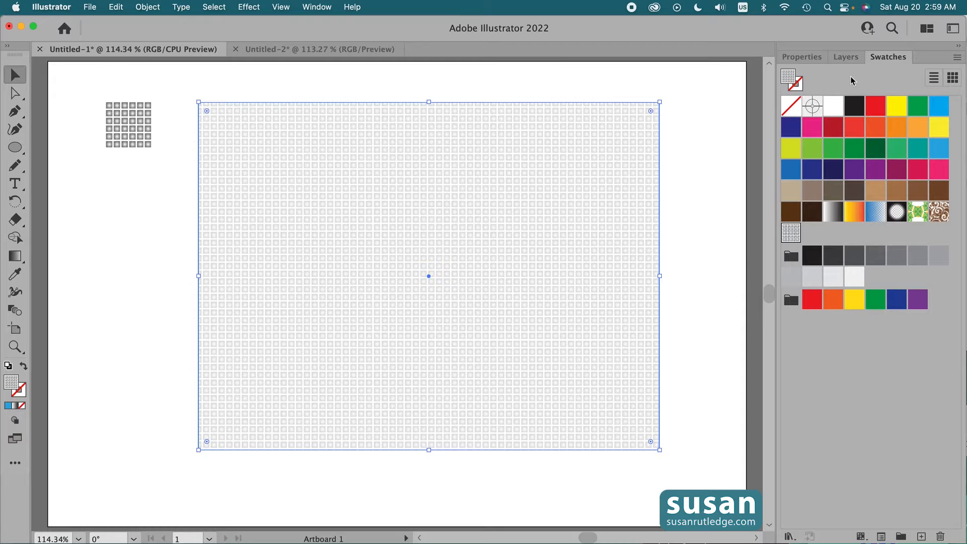
{"action": "left_click", "coordinate": [847, 57]}
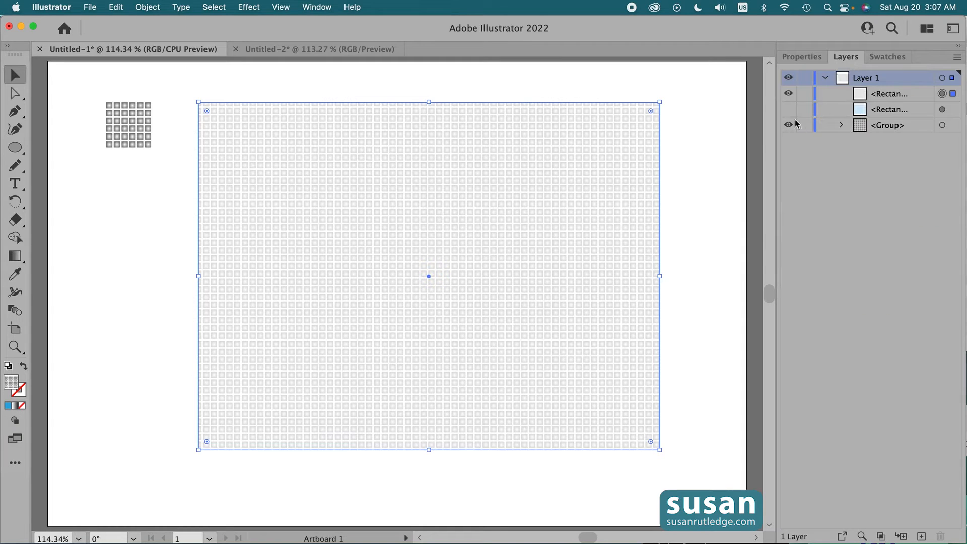
{"action": "left_click", "coordinate": [789, 111]}
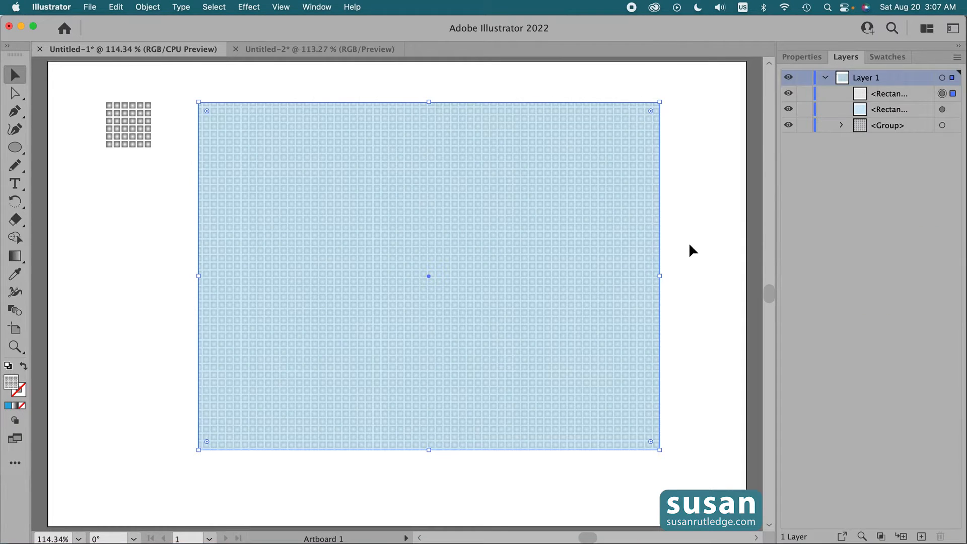
{"action": "left_click", "coordinate": [691, 244]}
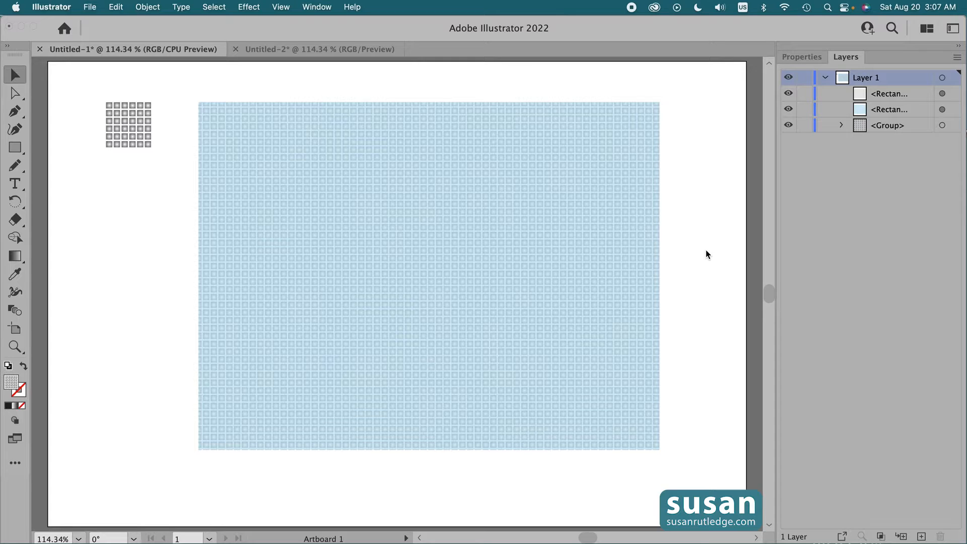
Step: Switch to the Untitled-2 document, show the grid, and turn on snapping to the grid
{"action": "left_click", "coordinate": [348, 50]}
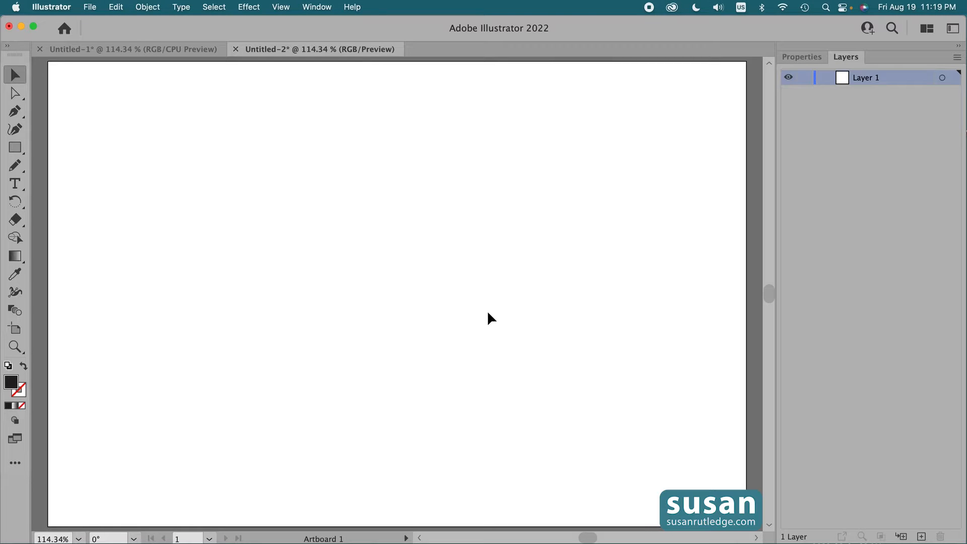
{"action": "left_click", "coordinate": [809, 56]}
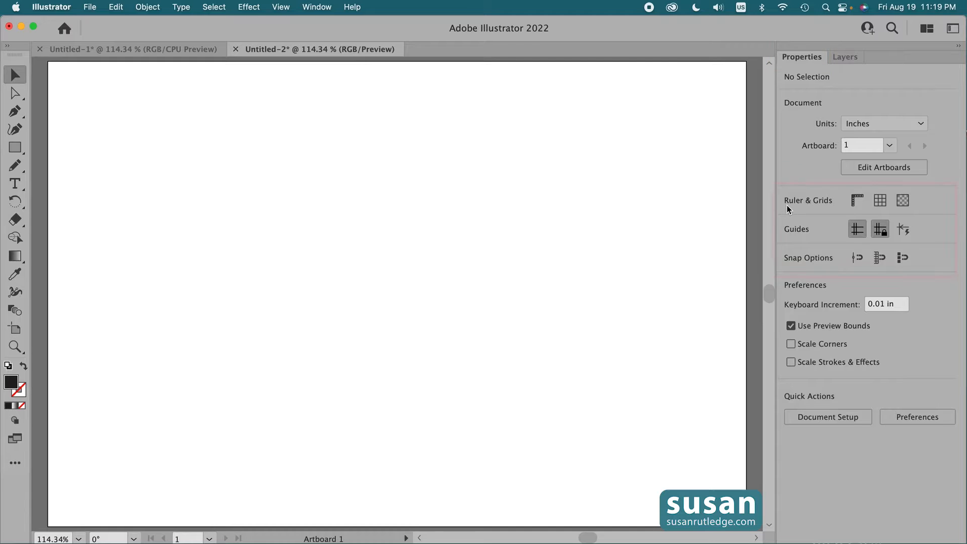
{"action": "left_click", "coordinate": [881, 201]}
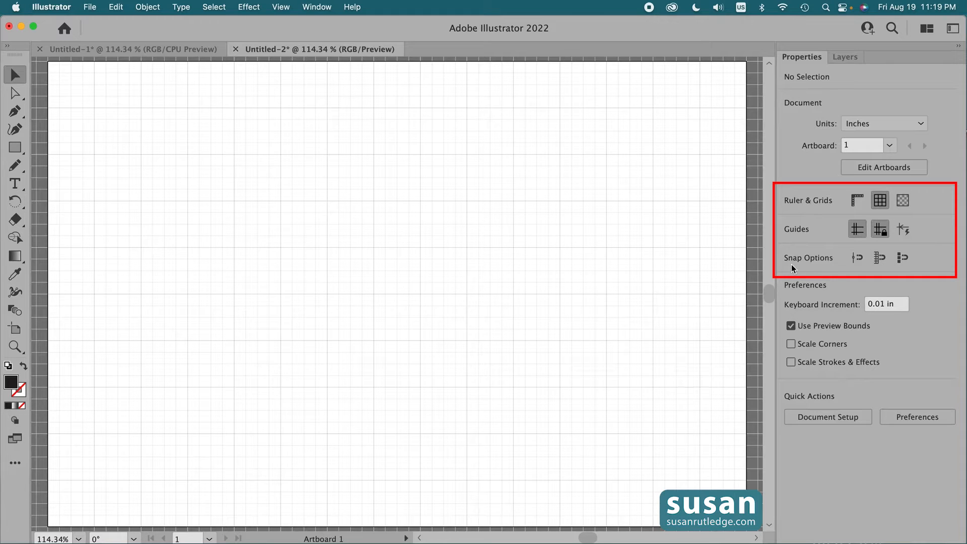
{"action": "left_click", "coordinate": [878, 258]}
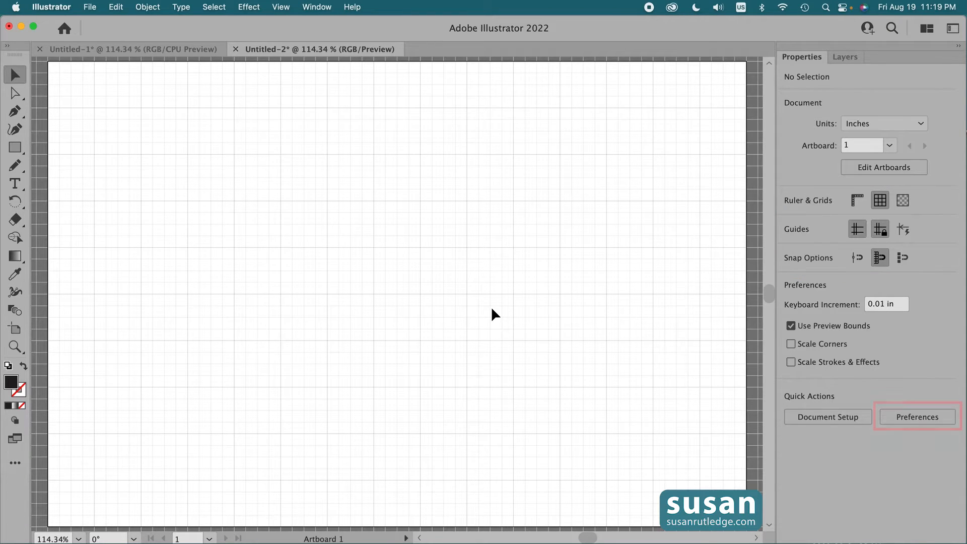
Step: Set the grid subdivisions to 30 in the Guides & Grid preferences
{"action": "left_click", "coordinate": [911, 418]}
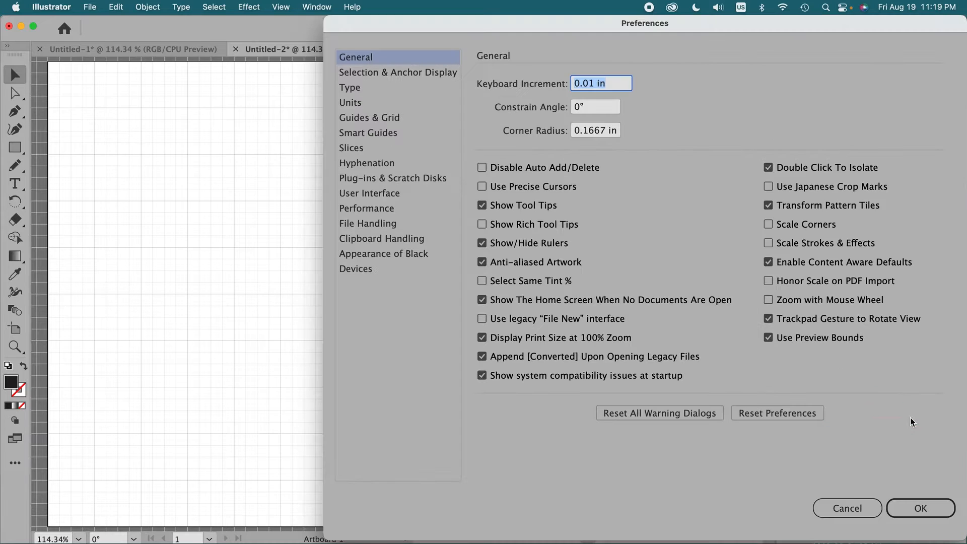
{"action": "left_click", "coordinate": [363, 119]}
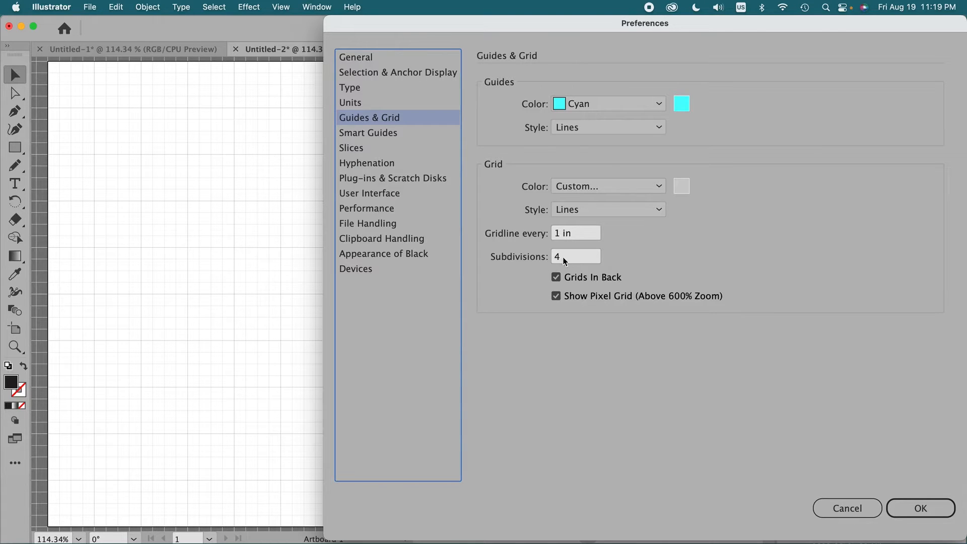
{"action": "left_click_drag", "start_coordinate": [564, 257], "coordinate": [551, 258]}
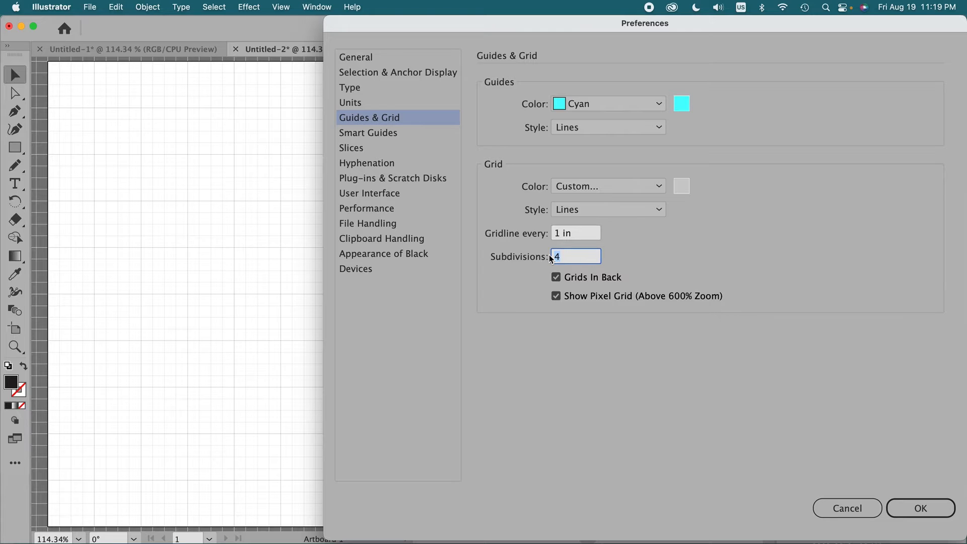
{"action": "type", "text": "30"}
{"action": "left_click", "coordinate": [925, 506]}
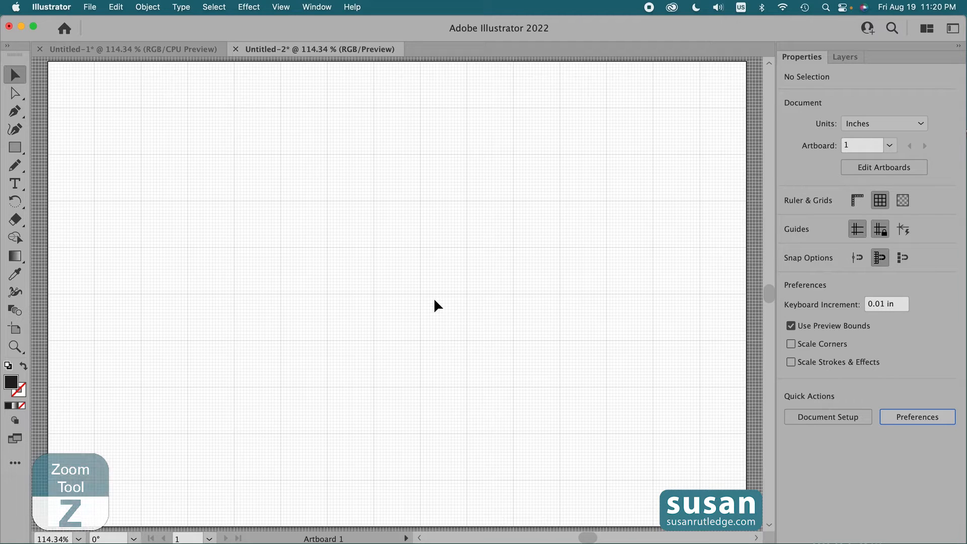
Step: Draw a 0.1333 in black square with the Rectangle tool, starting at the major gridline intersection at X 5 in, Y 2 in
{"action": "key", "text": "z"}
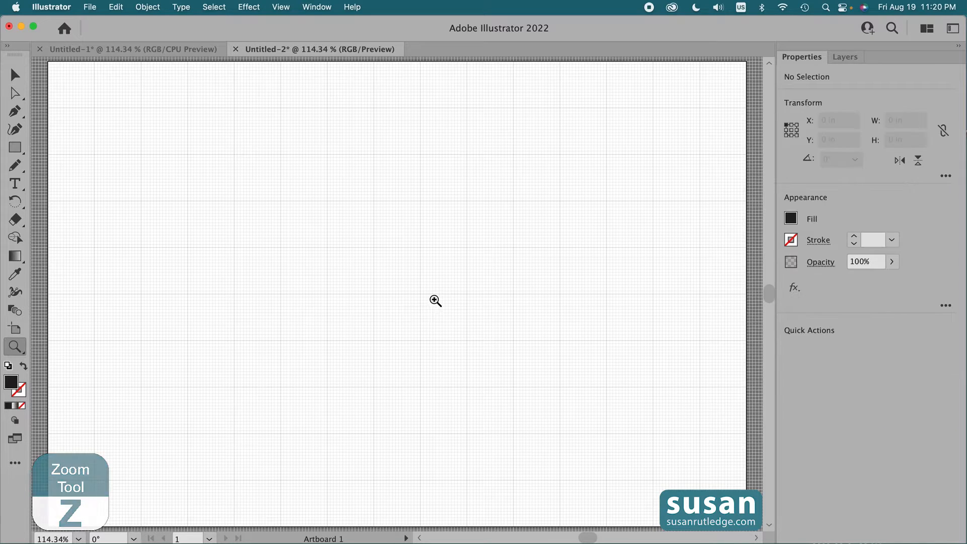
{"action": "left_click_drag", "start_coordinate": [289, 159], "coordinate": [598, 417]}
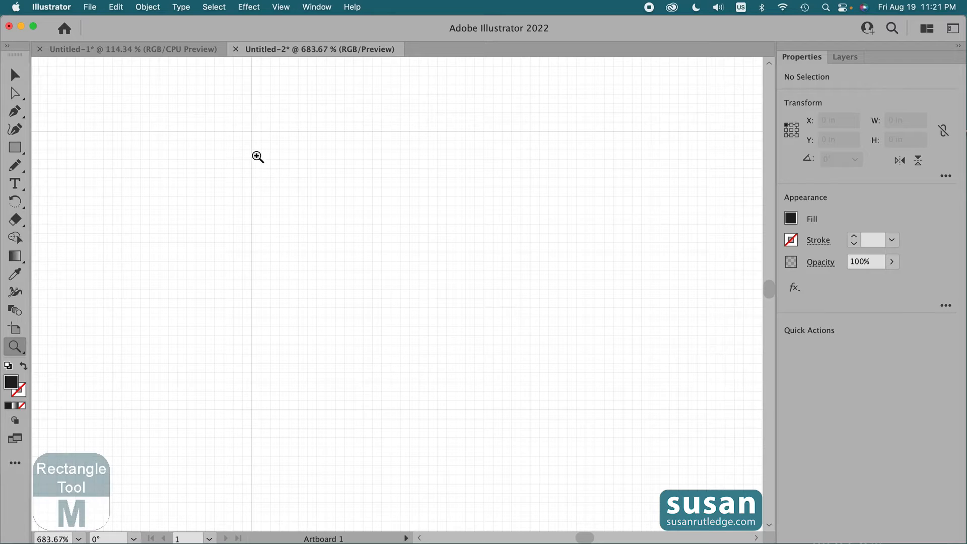
{"action": "key", "text": "m"}
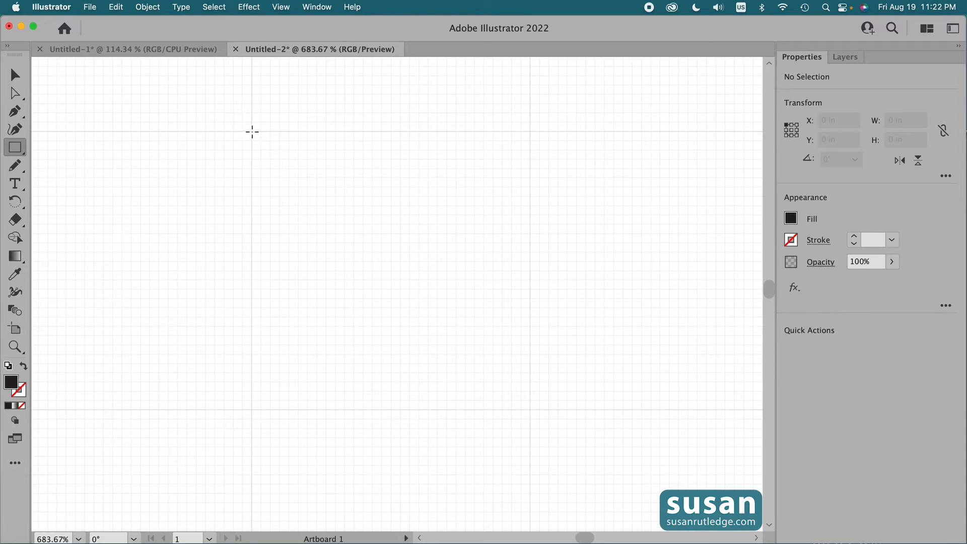
{"action": "left_click_drag", "start_coordinate": [252, 131], "coordinate": [289, 168]}
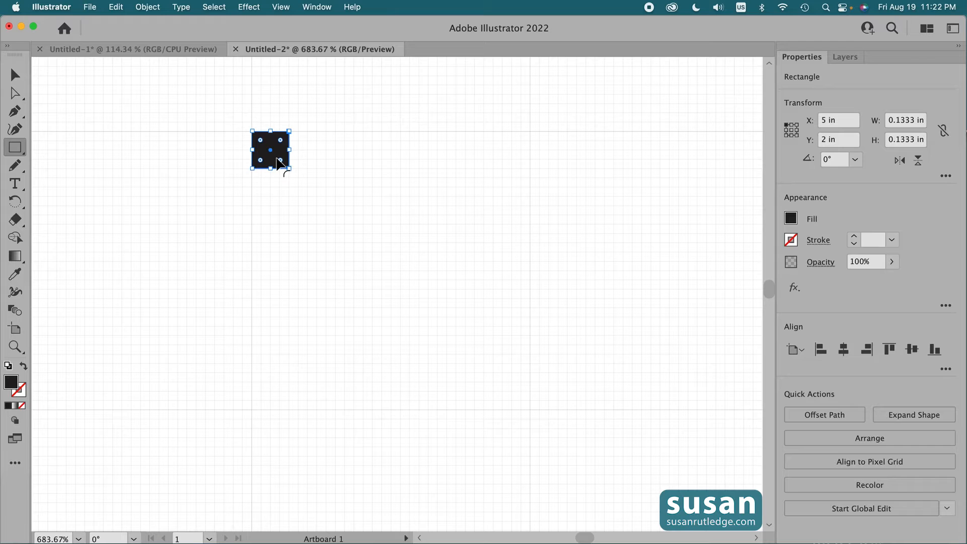
Step: Apply a linear gradient to the square and recolor its black end stop with the C=0 M=0 Y=0 K=70 gray swatch
{"action": "double_click", "coordinate": [17, 260]}
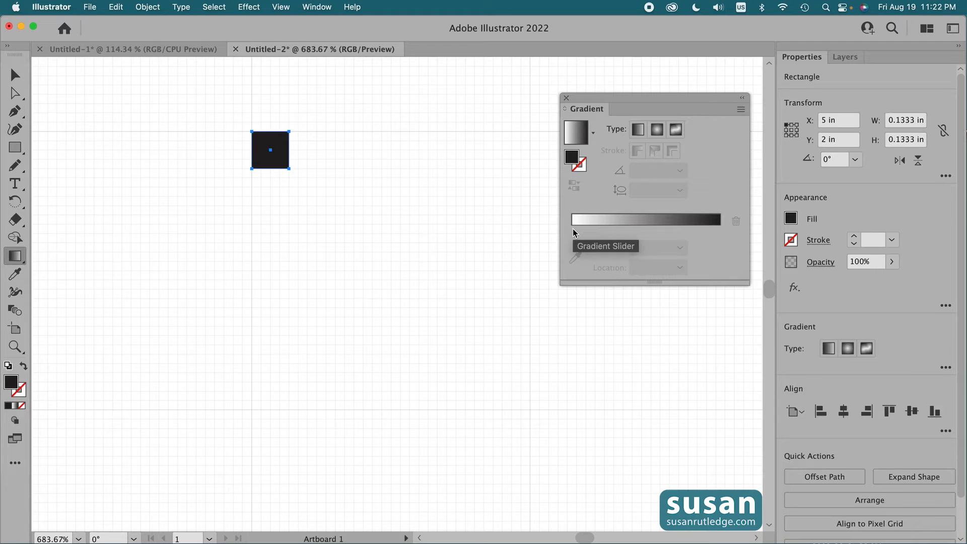
{"action": "left_click", "coordinate": [720, 231]}
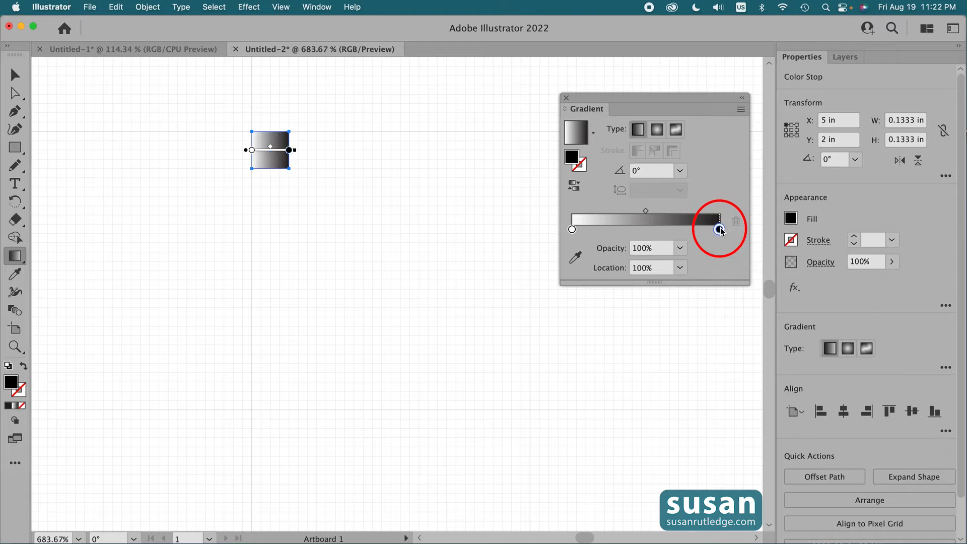
{"action": "double_click", "coordinate": [720, 231]}
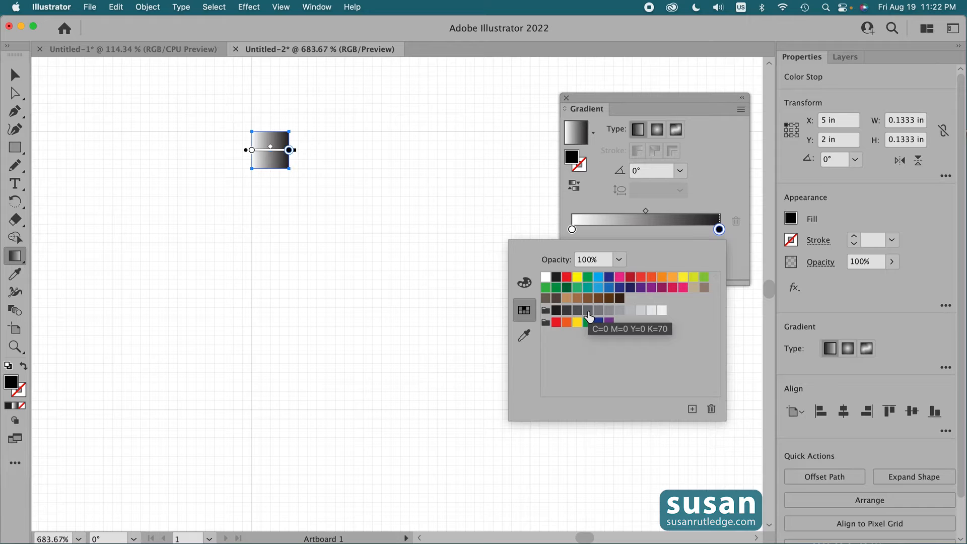
{"action": "left_click", "coordinate": [588, 310]}
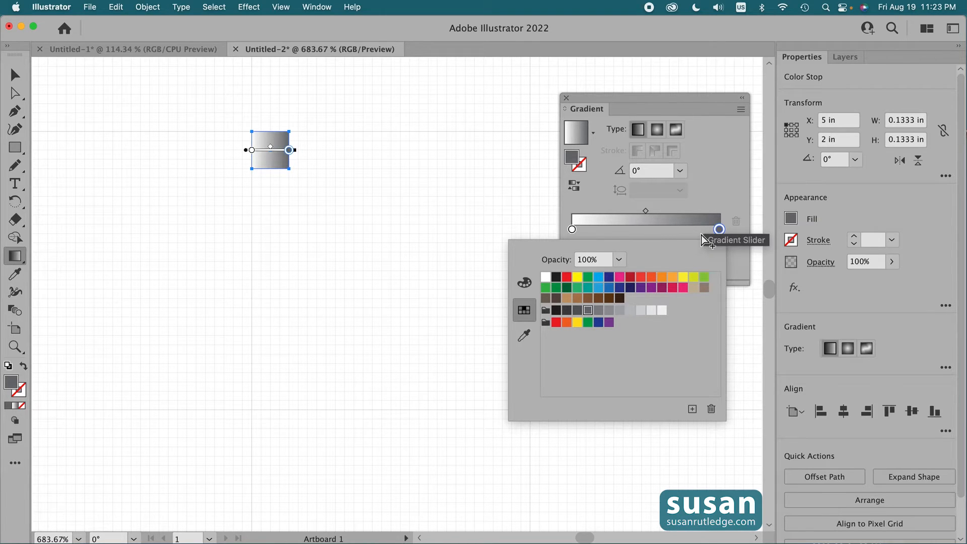
{"action": "left_click", "coordinate": [506, 212]}
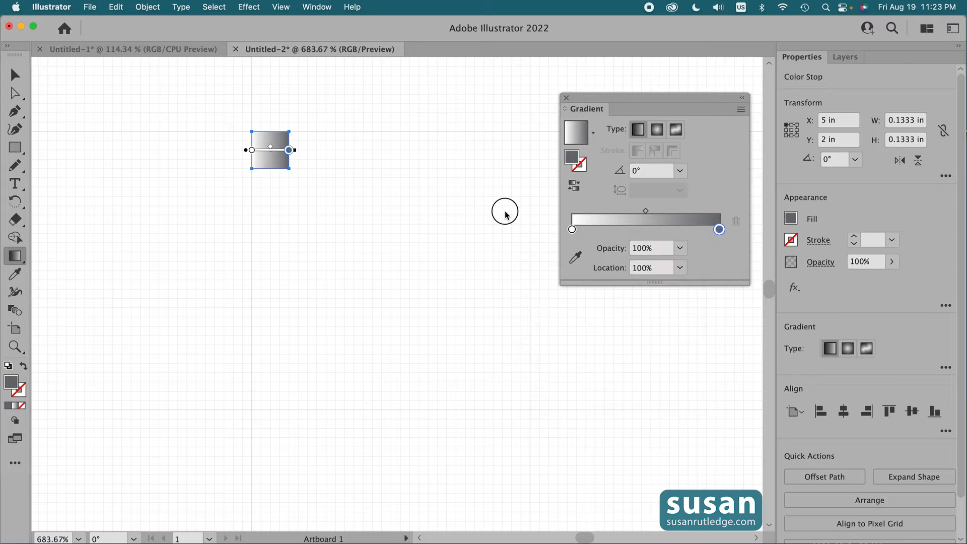
Step: Change the square's gradient type to radial, close the gradient settings, and deselect the square
{"action": "left_click", "coordinate": [658, 130]}
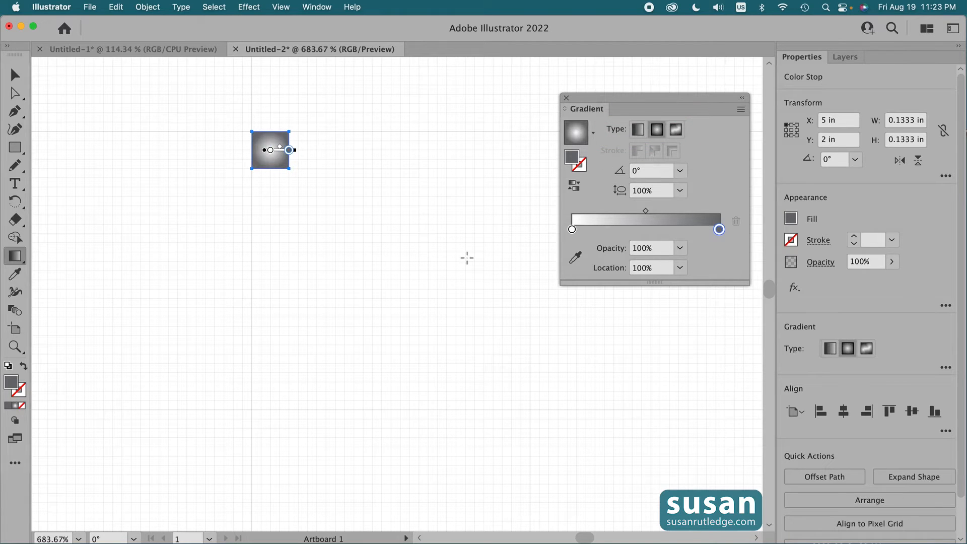
{"action": "left_click", "coordinate": [566, 97]}
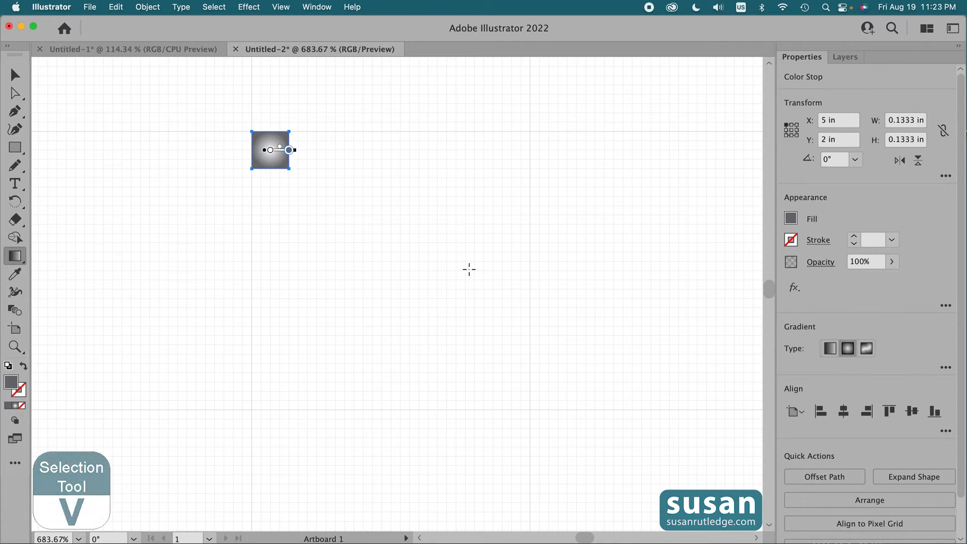
{"action": "key", "text": "v"}
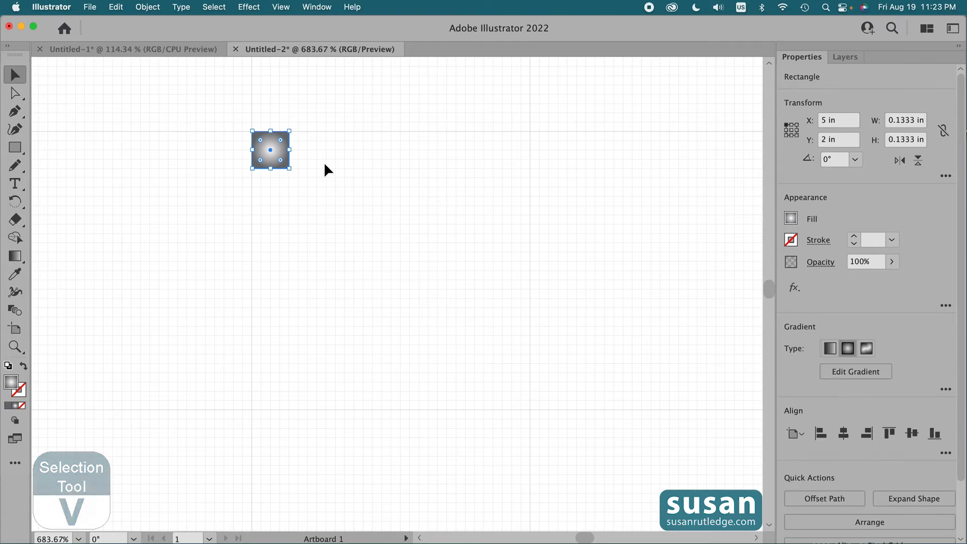
{"action": "left_click", "coordinate": [324, 162]}
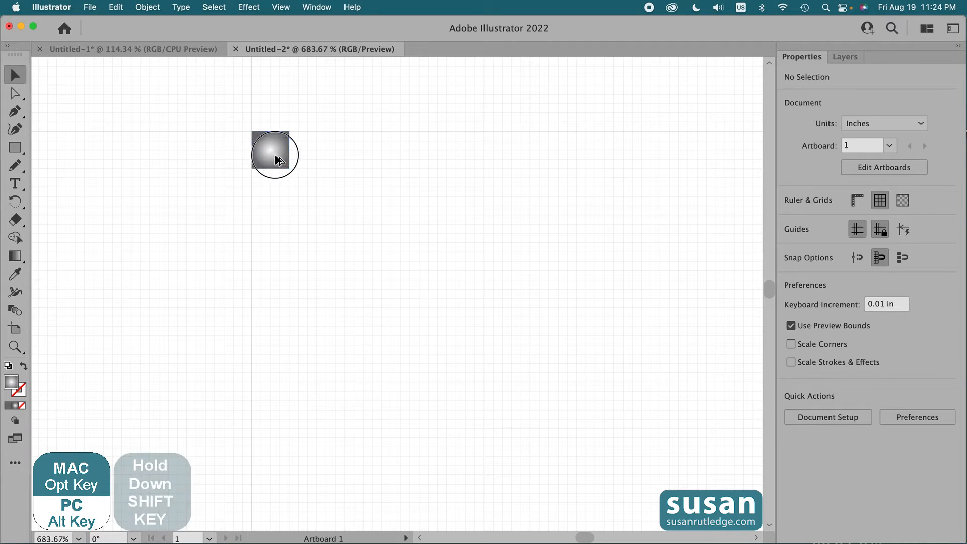
Step: Copy the square horizontally to the right, leaving a one-grid-cell gap, and repeat the copy four times to form a row of six
{"action": "left_click_drag", "start_coordinate": [272, 154], "coordinate": [314, 160]}
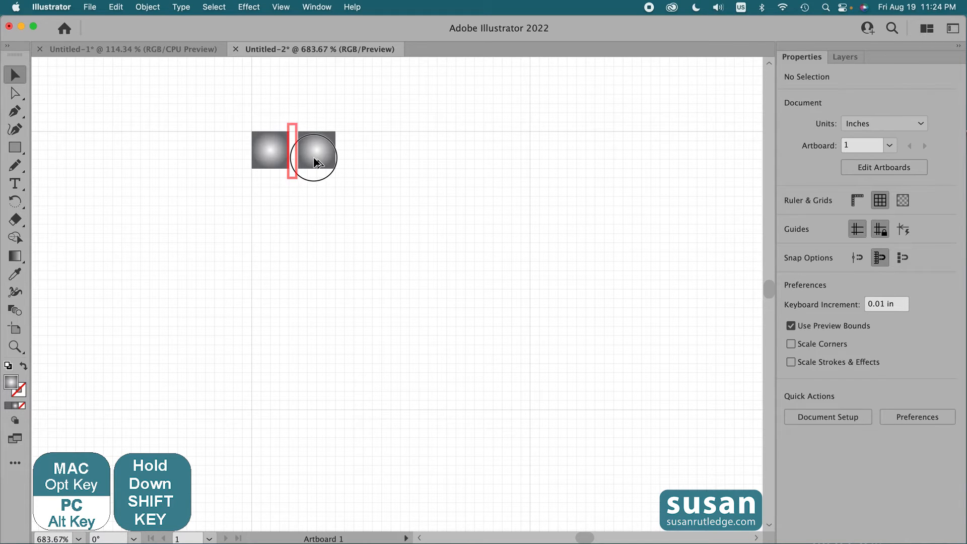
{"action": "left_click", "coordinate": [315, 160]}
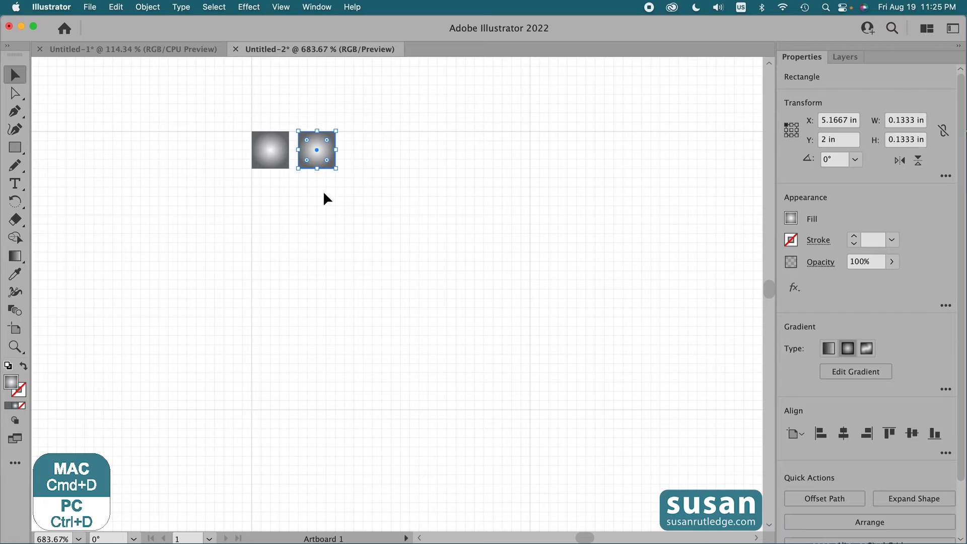
{"action": "key", "text": "super+d"}
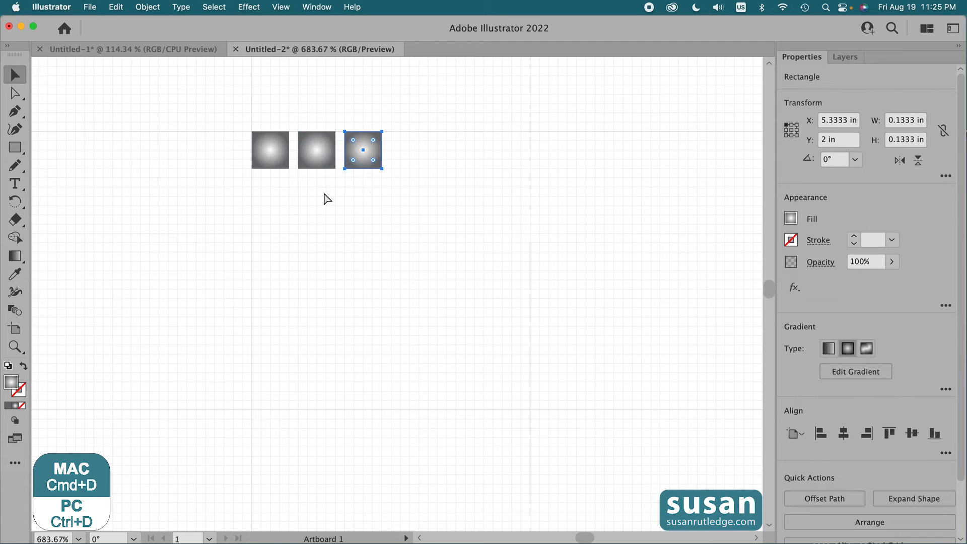
{"action": "key", "text": "super+d"}
{"action": "key", "text": "super+d"}
{"action": "key", "text": "super+d"}
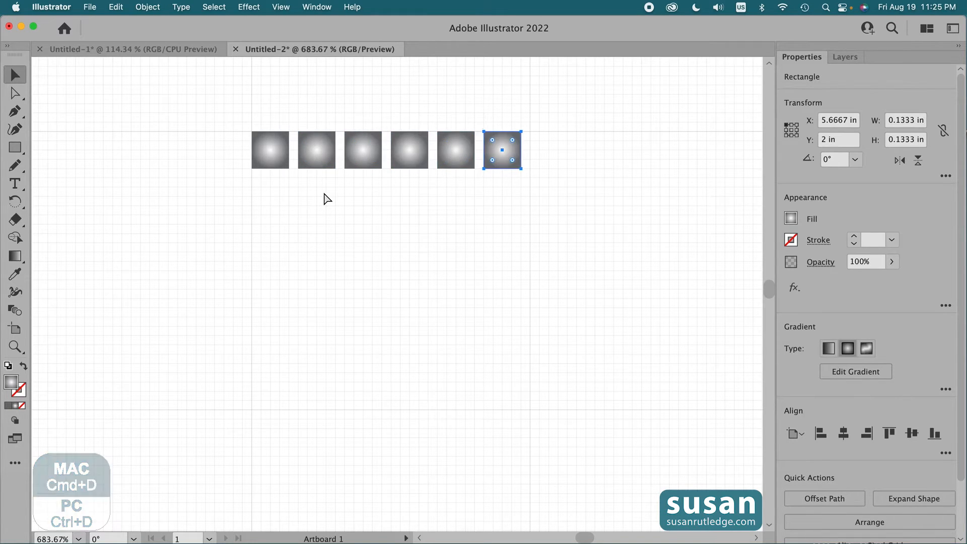
Step: Copy the row's first square straight down with a one-grid-cell gap and repeat the copy four times to form a column of six
{"action": "left_click", "coordinate": [271, 152]}
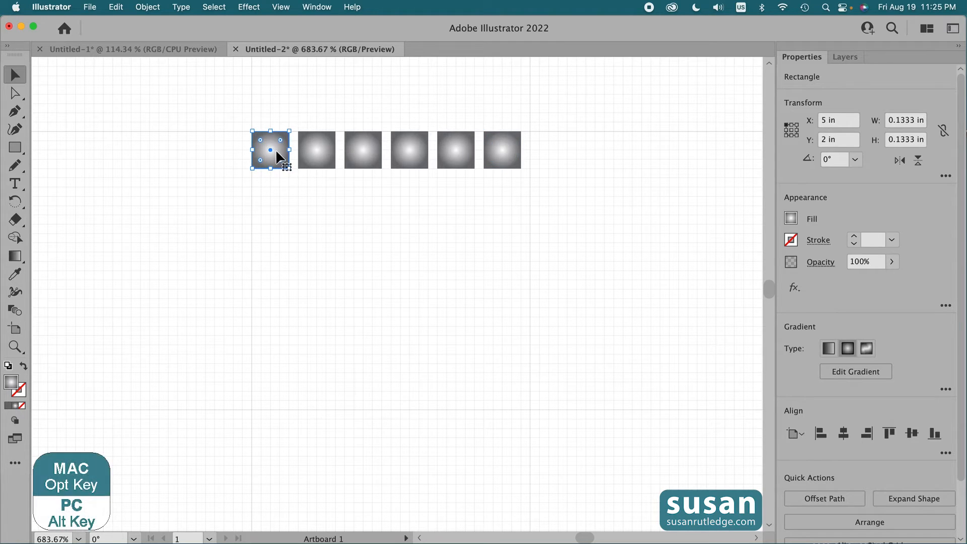
{"action": "left_click_drag", "start_coordinate": [276, 151], "coordinate": [274, 200]}
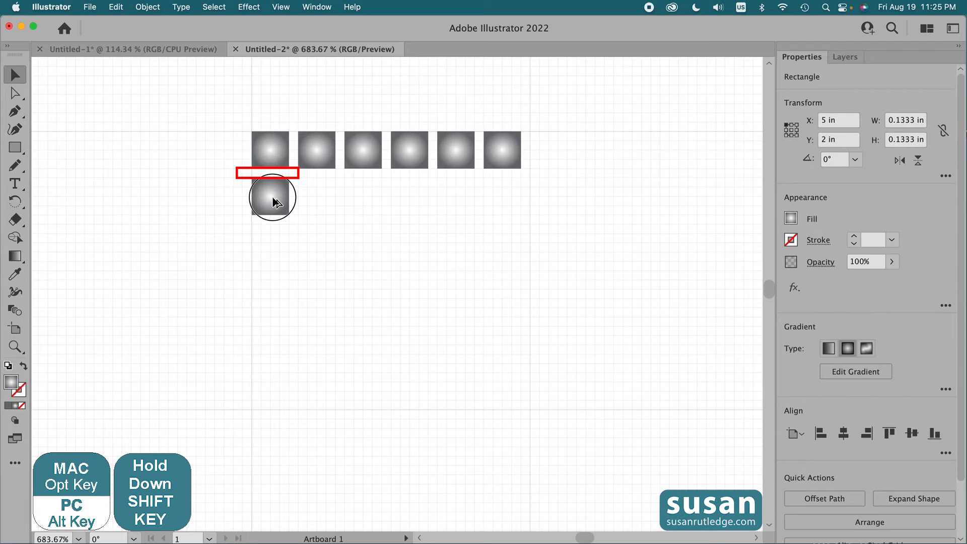
{"action": "left_click_drag", "start_coordinate": [277, 203], "coordinate": [274, 195]}
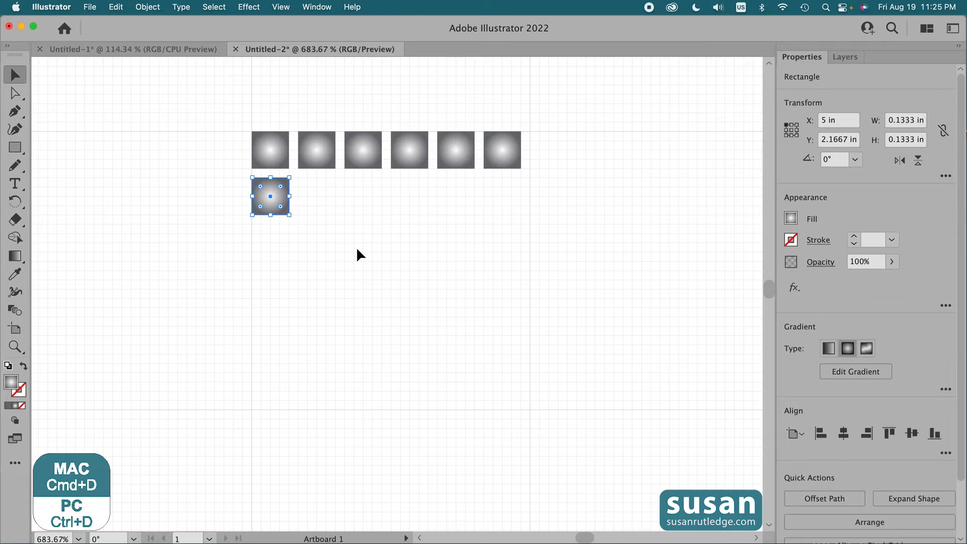
{"action": "key", "text": "super+d"}
{"action": "key", "text": "super+d"}
{"action": "key", "text": "super+d"}
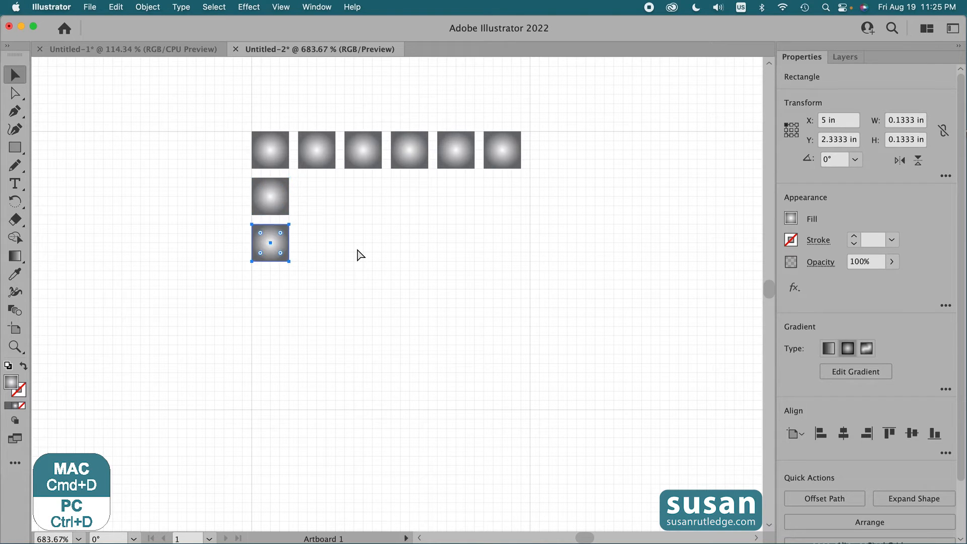
{"action": "key", "text": "super+d"}
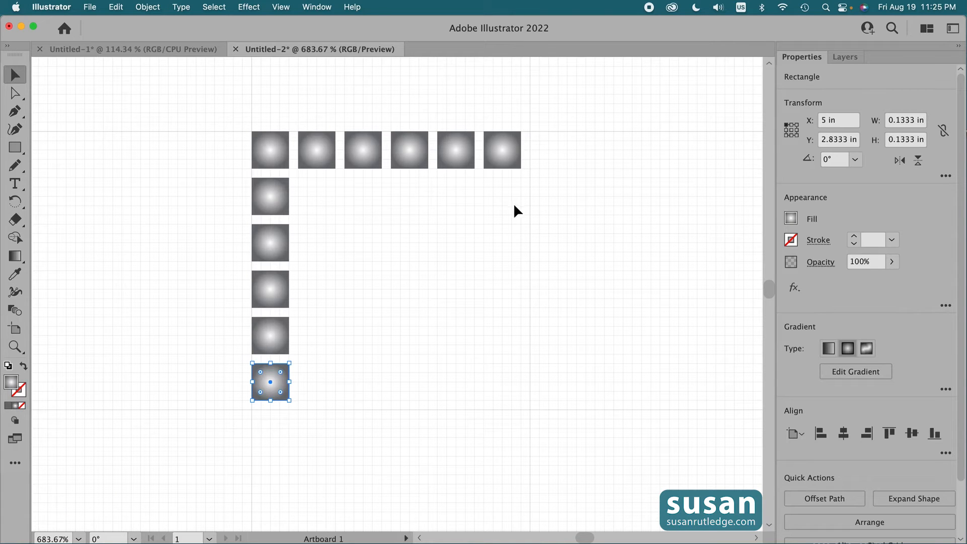
Step: Copy the first column's lower five squares horizontally with a one-grid-cell gap and repeat four times to complete a six-by-six grid
{"action": "left_click", "coordinate": [223, 174]}
{"action": "left_click_drag", "start_coordinate": [233, 192], "coordinate": [316, 402]}
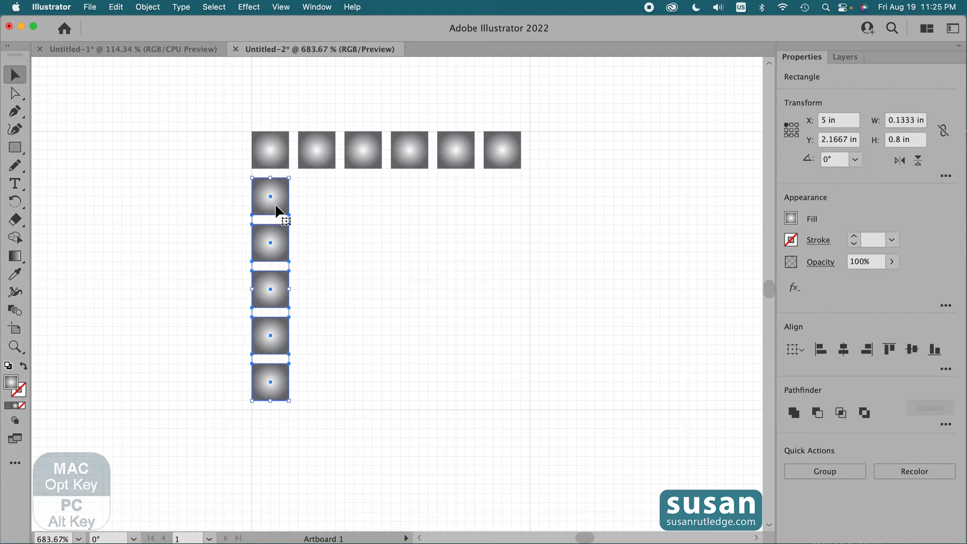
{"action": "left_click_drag", "start_coordinate": [276, 211], "coordinate": [332, 211], "text": "alt"}
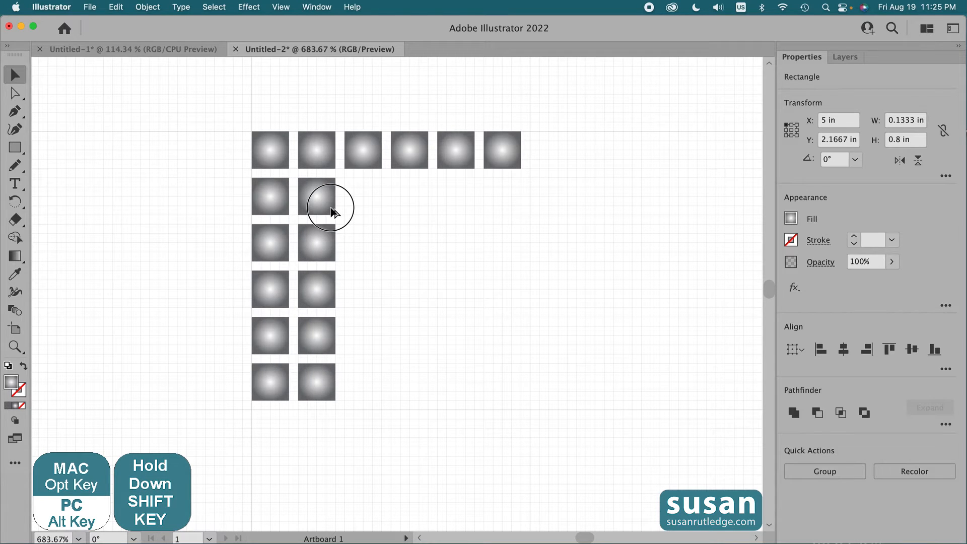
{"action": "left_click_drag", "start_coordinate": [332, 212], "coordinate": [331, 210]}
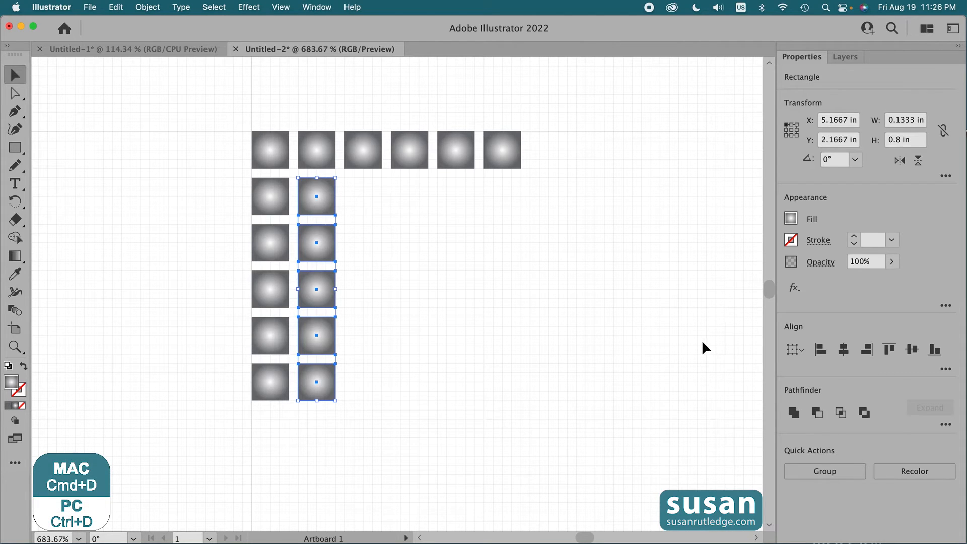
{"action": "key", "text": "super+d"}
{"action": "key", "text": "super+d"}
{"action": "key", "text": "super+d"}
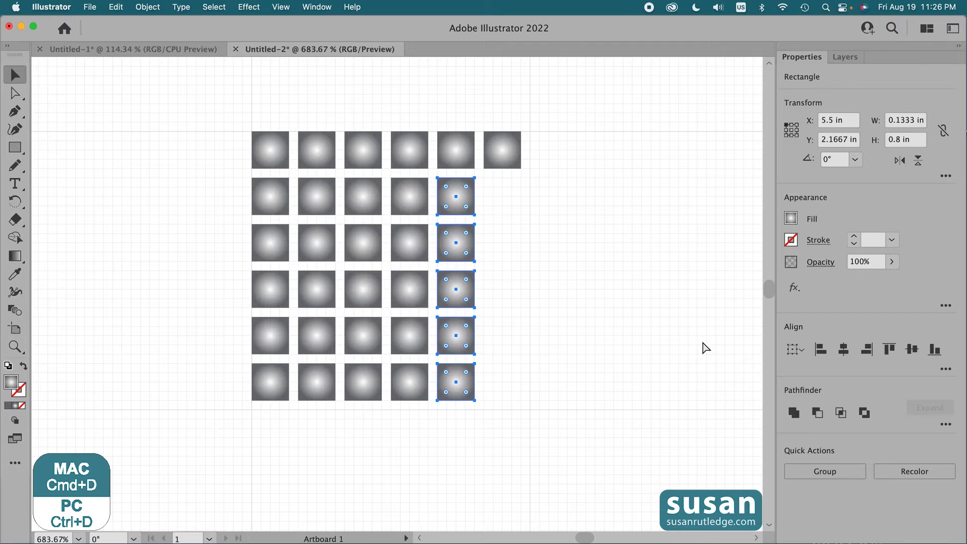
{"action": "key", "text": "super+d"}
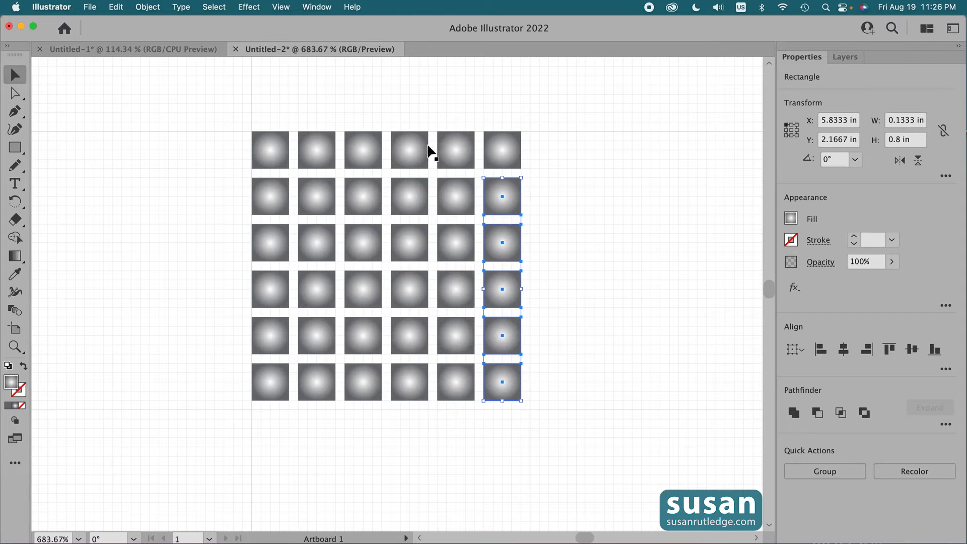
{"action": "left_click", "coordinate": [566, 331]}
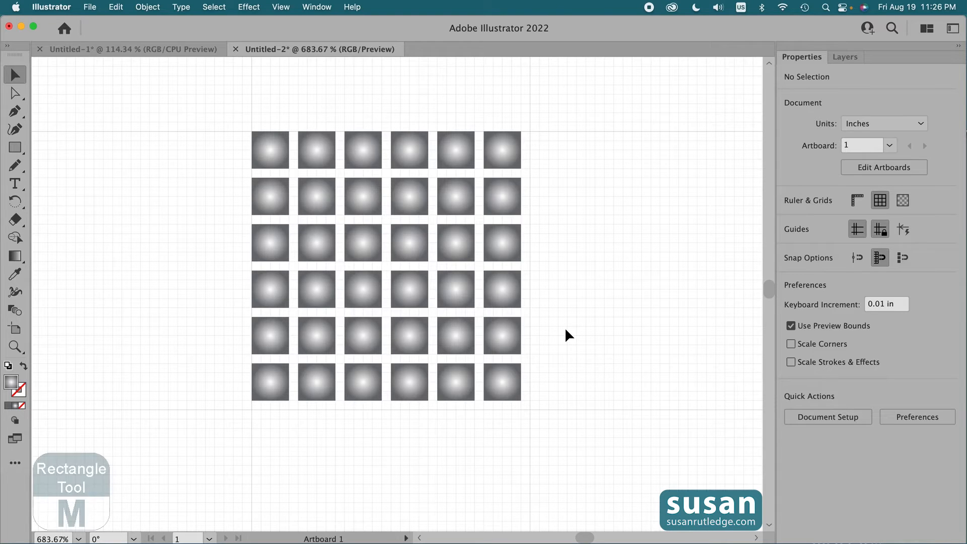
Step: Draw a 1 in square with no fill or stroke over the grid, including the one-cell gap beyond its last column and row
{"action": "key", "text": "m"}
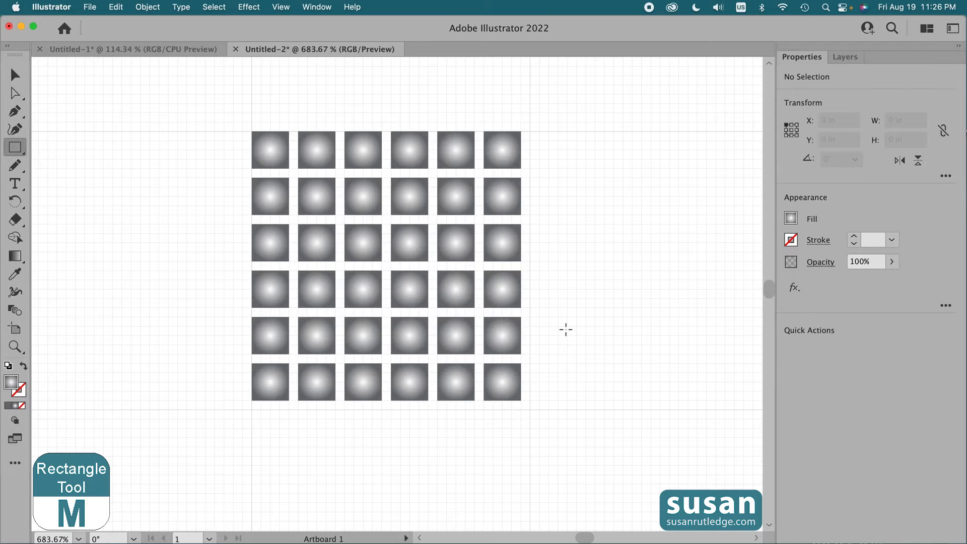
{"action": "left_click", "coordinate": [791, 219]}
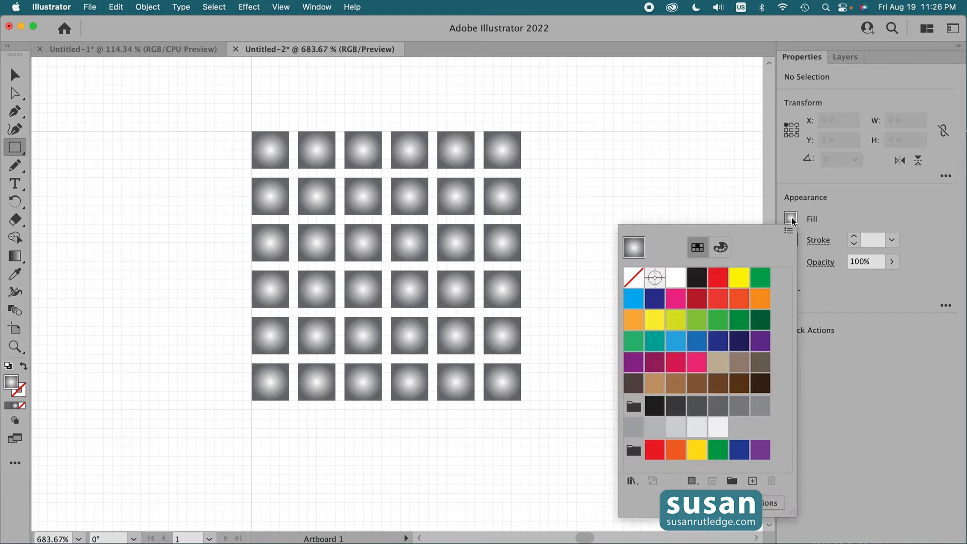
{"action": "left_click", "coordinate": [633, 278]}
{"action": "left_click", "coordinate": [577, 180]}
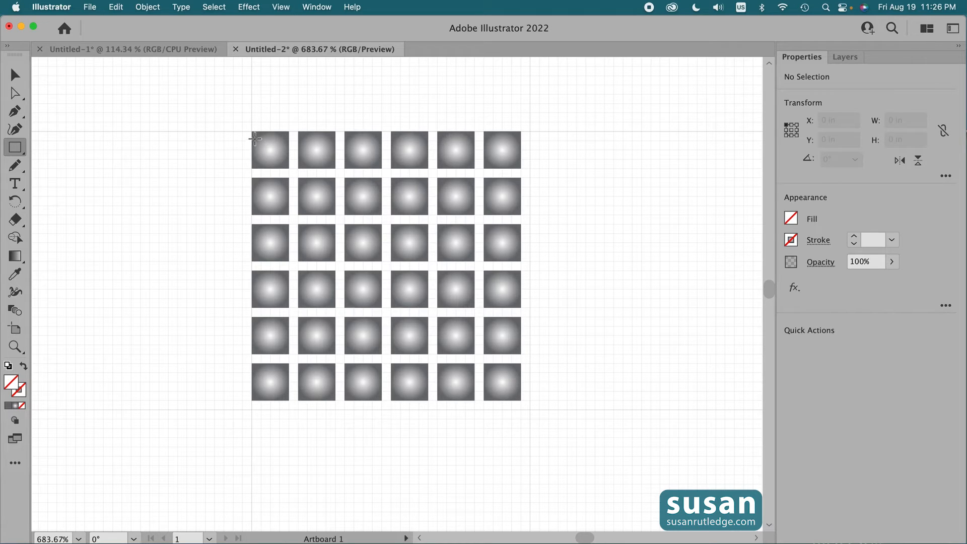
{"action": "left_click_drag", "start_coordinate": [252, 131], "coordinate": [531, 410]}
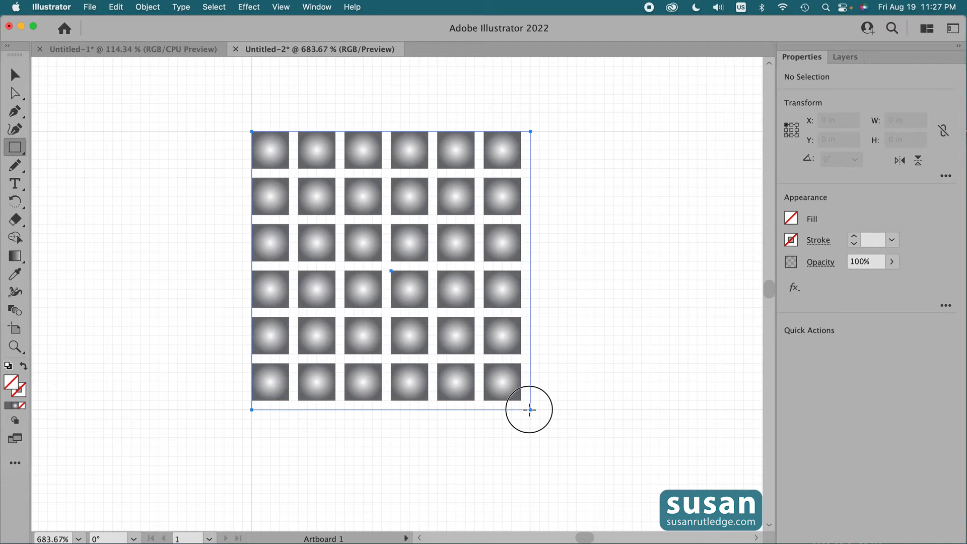
{"action": "left_click_drag", "start_coordinate": [530, 410], "coordinate": [530, 410]}
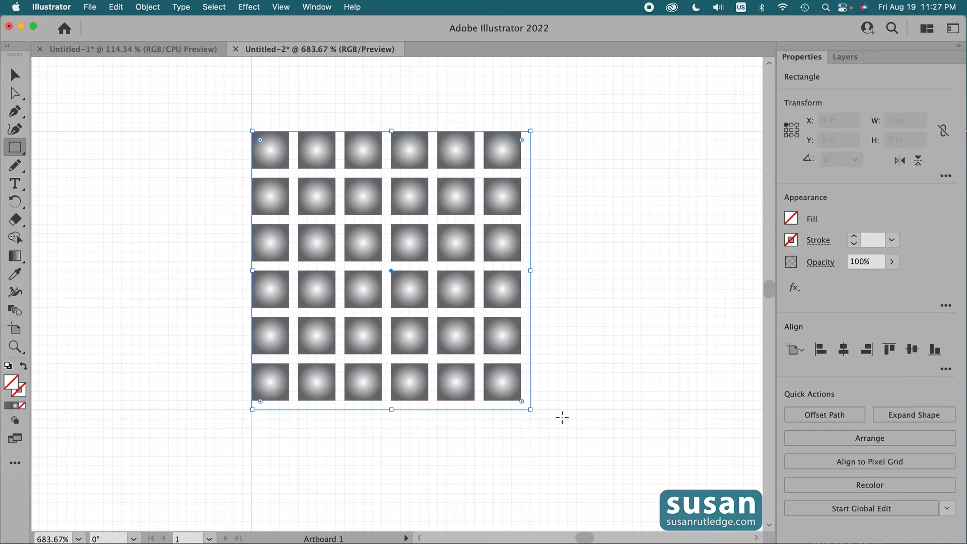
Step: Select all the gradient squares together with the unfilled bounding square and group them
{"action": "left_click", "coordinate": [16, 77]}
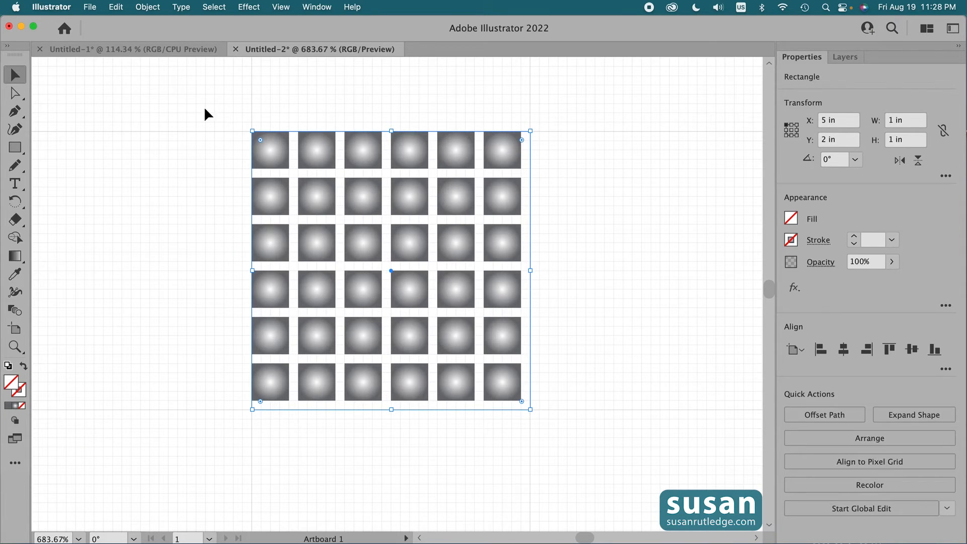
{"action": "left_click_drag", "start_coordinate": [218, 109], "coordinate": [577, 442]}
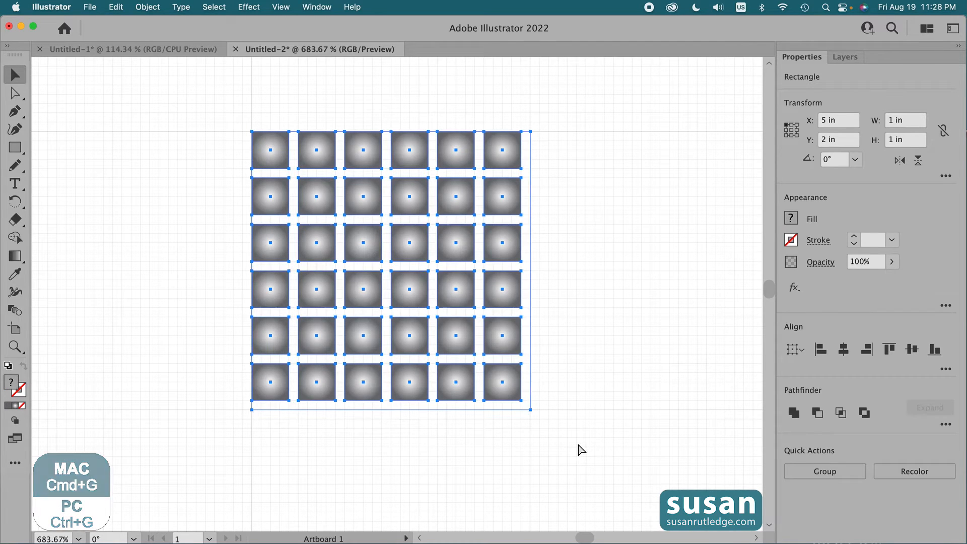
{"action": "key", "text": "super+g"}
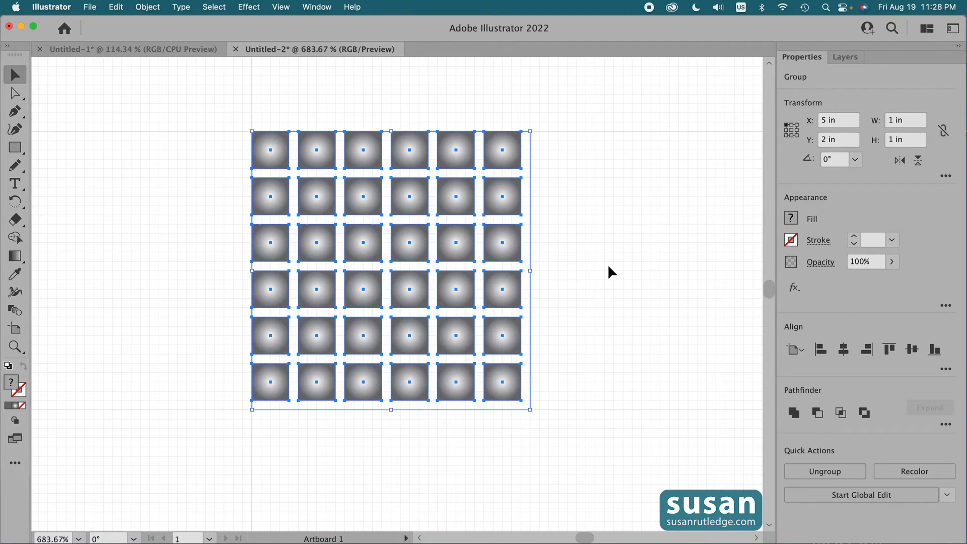
Step: Show the Swatches panel docked beside Layers and add the grouped tile to it as a new pattern swatch
{"action": "left_click", "coordinate": [317, 7]}
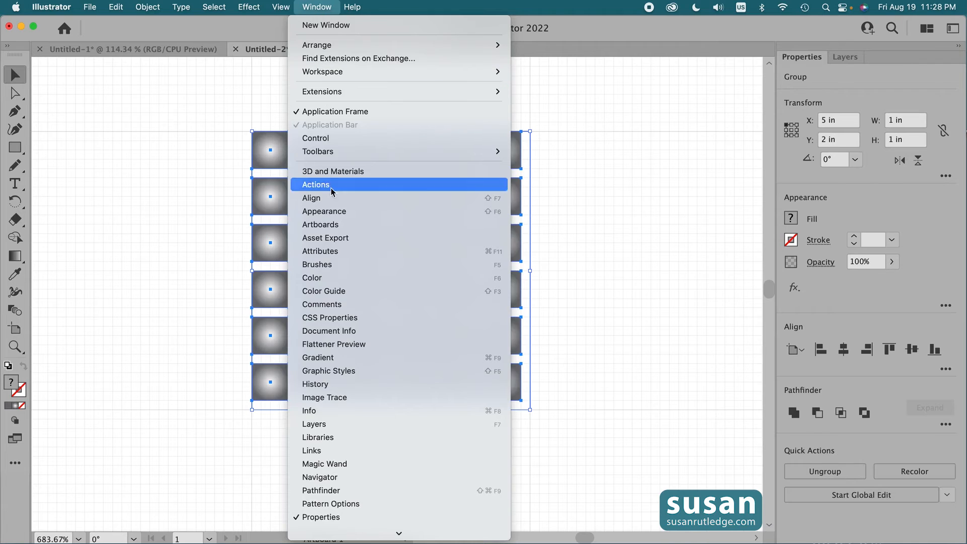
{"action": "scroll", "coordinate": [323, 460], "scroll_direction": "down", "scroll_amount": 5}
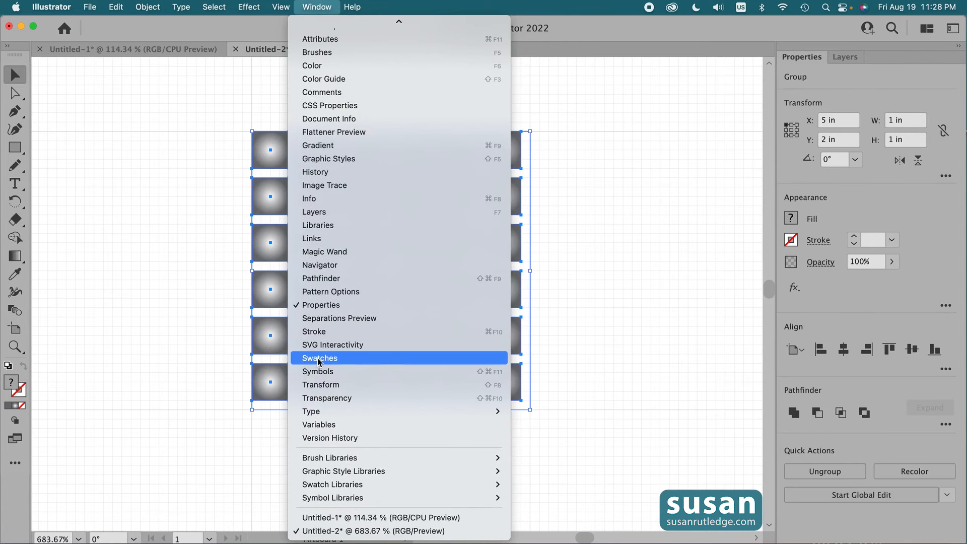
{"action": "left_click", "coordinate": [319, 358]}
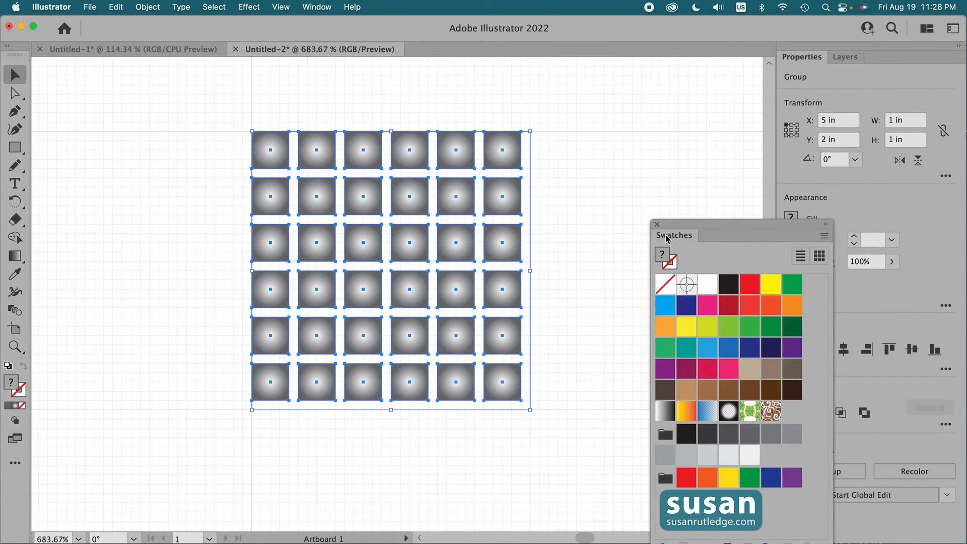
{"action": "left_click_drag", "start_coordinate": [666, 237], "coordinate": [882, 64]}
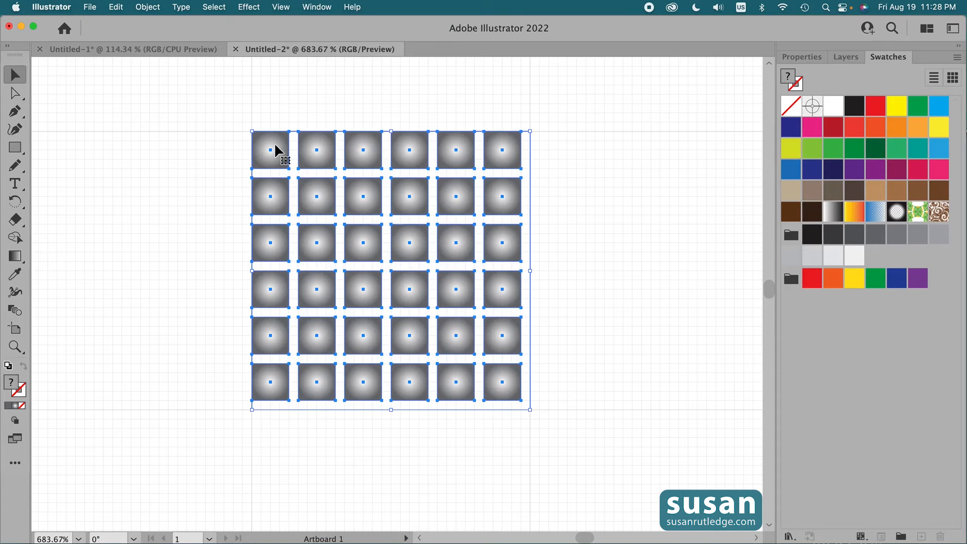
{"action": "left_click_drag", "start_coordinate": [275, 149], "coordinate": [947, 220]}
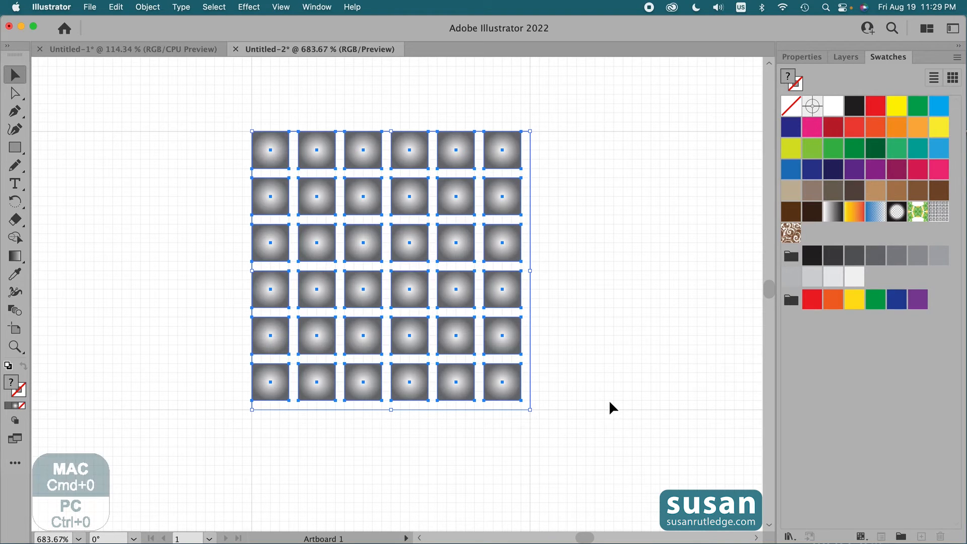
Step: Move the grouped tile to the artboard's upper-left corner and draw a circle about 6.73 in wide near the artboard's center
{"action": "key", "text": "super+0"}
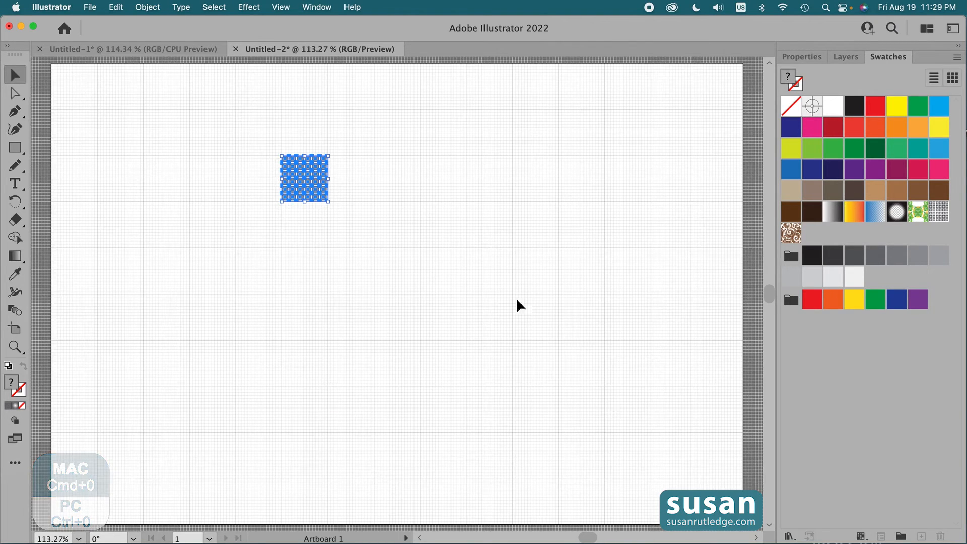
{"action": "left_click_drag", "start_coordinate": [320, 188], "coordinate": [102, 112]}
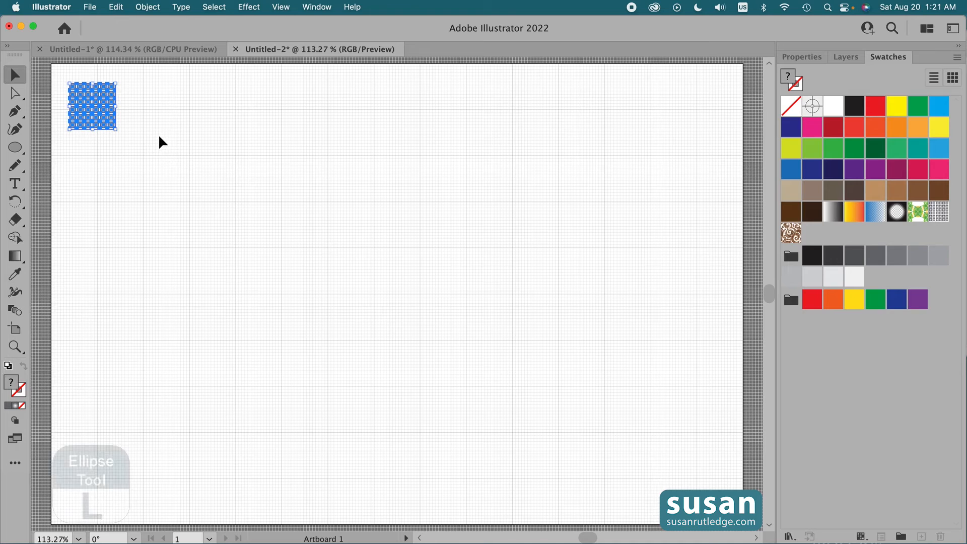
{"action": "key", "text": "l"}
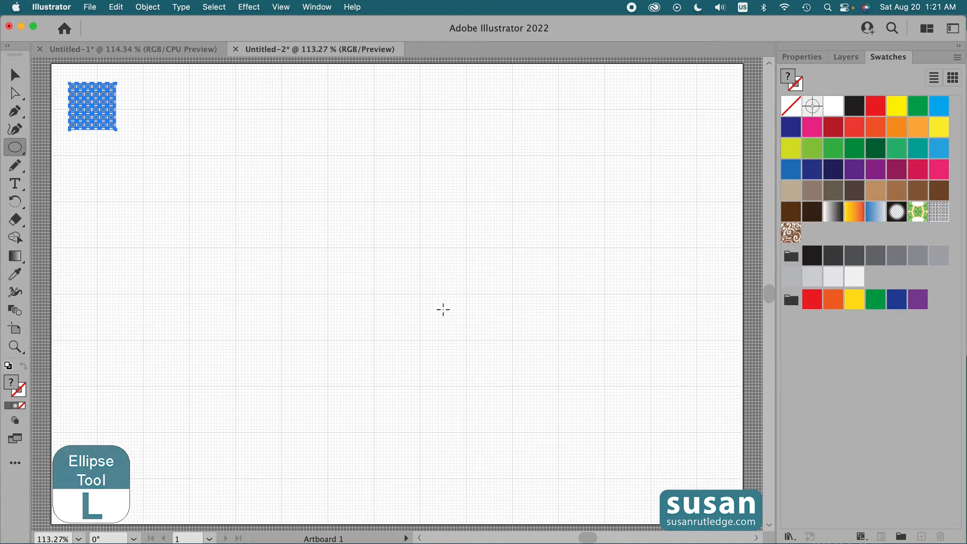
{"action": "left_click_drag", "start_coordinate": [407, 285], "coordinate": [561, 427]}
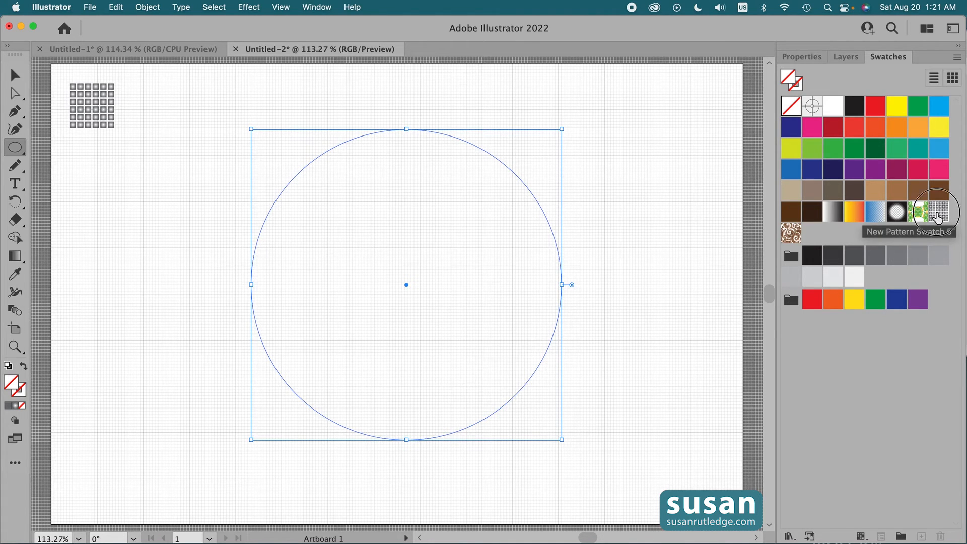
Step: Fill the circle with the new gradient-square pattern swatch and deselect it
{"action": "left_click", "coordinate": [938, 215]}
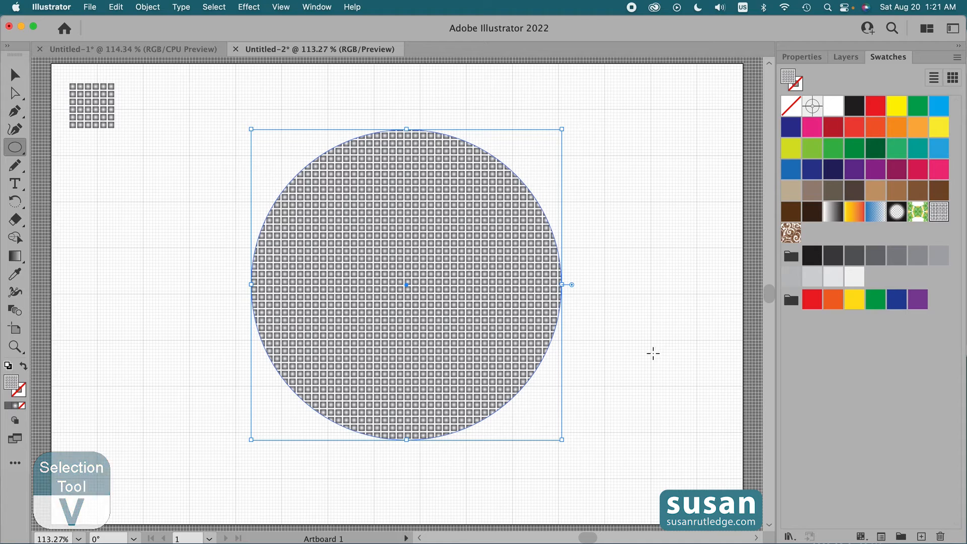
{"action": "key", "text": "v"}
{"action": "left_click", "coordinate": [597, 270]}
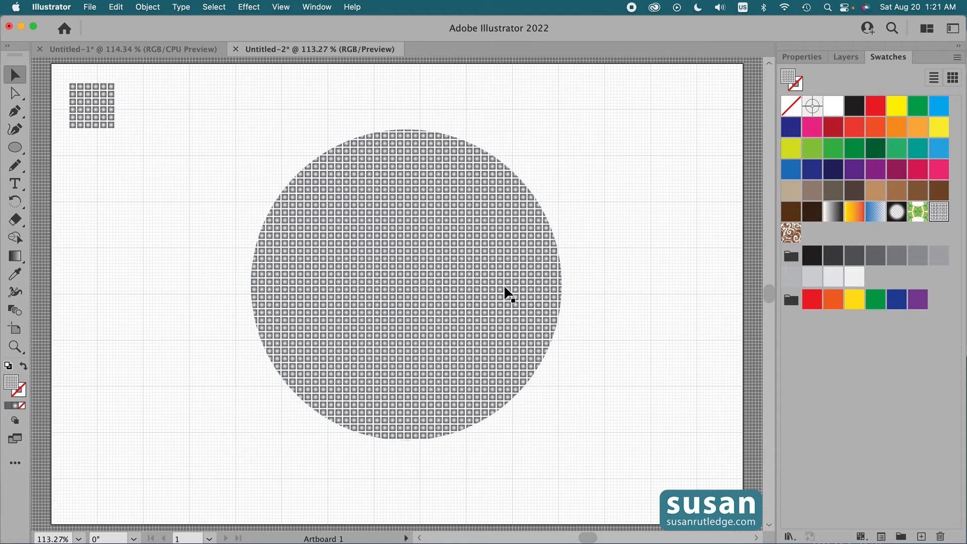
Step: Hide the document grid and set the pattern-filled circle's opacity to 75%
{"action": "left_click", "coordinate": [804, 56]}
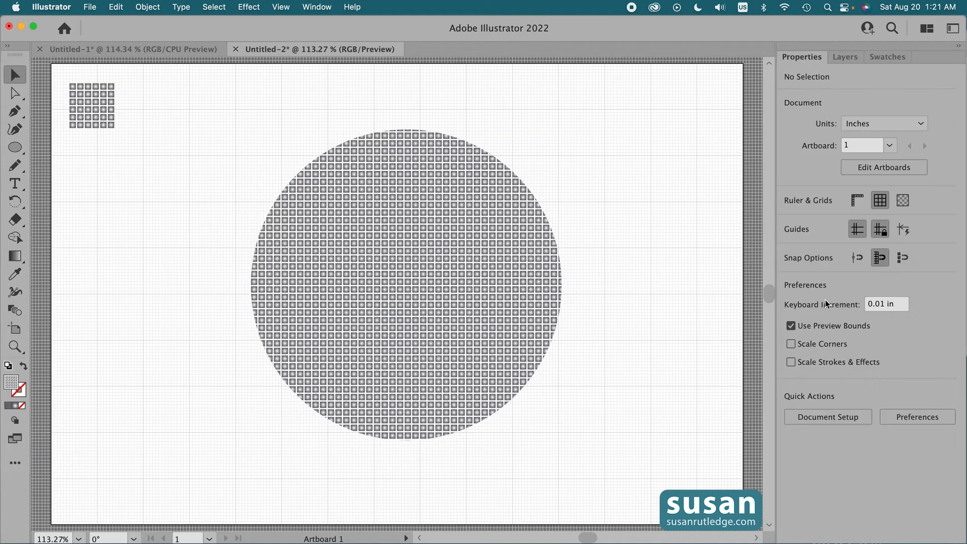
{"action": "left_click", "coordinate": [880, 200]}
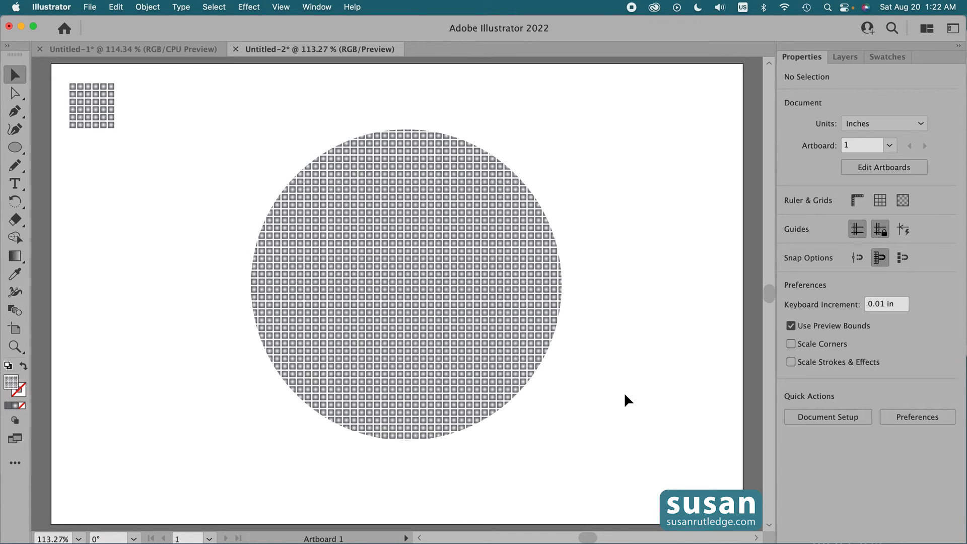
{"action": "left_click", "coordinate": [407, 282]}
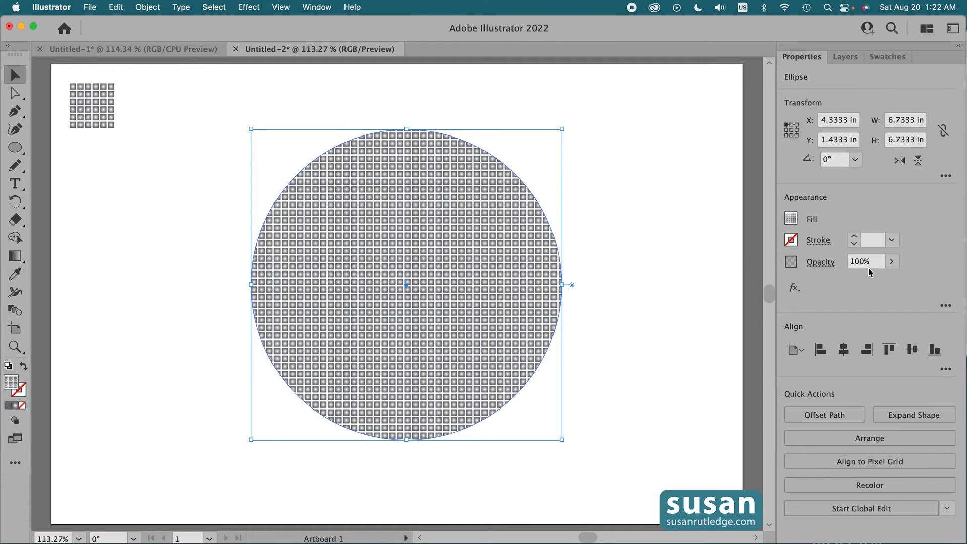
{"action": "left_click_drag", "start_coordinate": [876, 261], "coordinate": [842, 263]}
{"action": "type", "text": "75"}
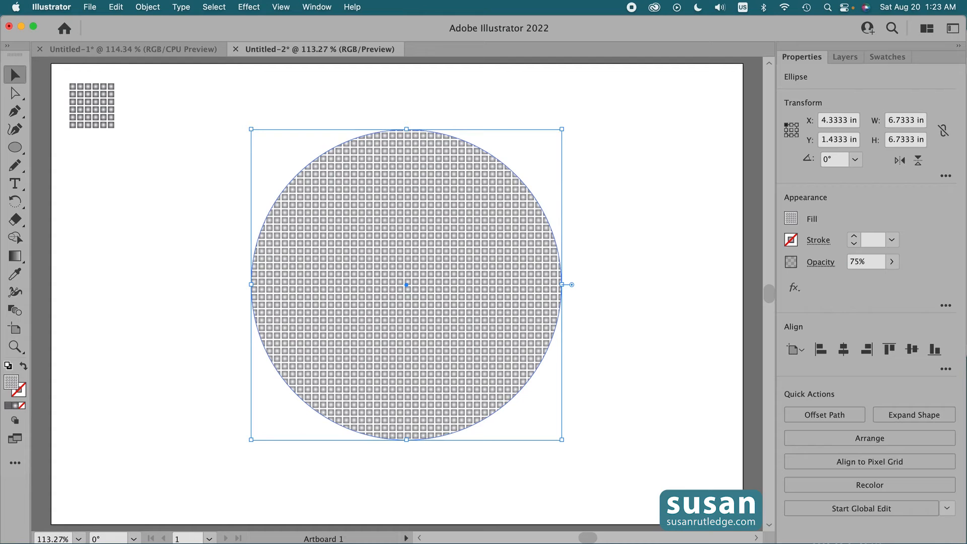
{"action": "left_click", "coordinate": [632, 298]}
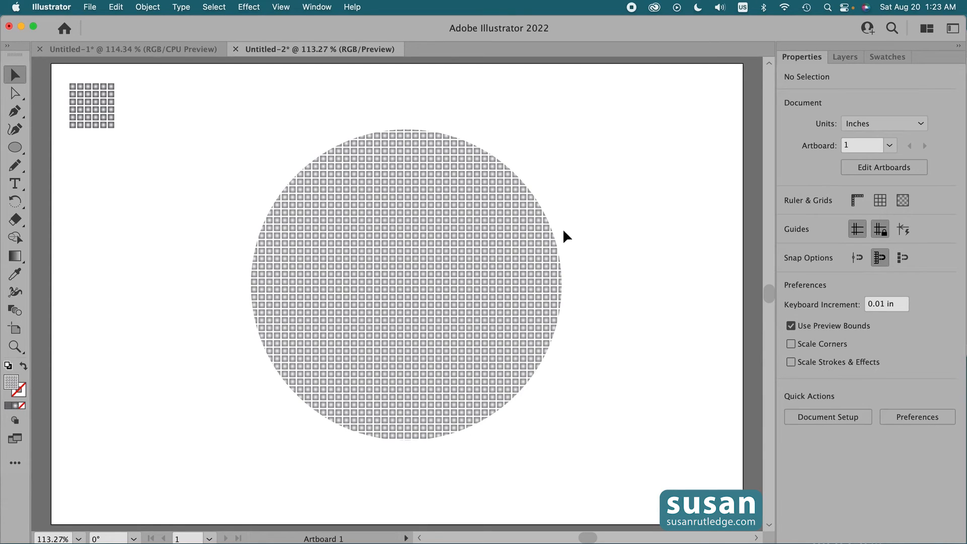
Step: Preview uniform scales such as 68% and 104% on the circle's pattern only, excluding the object itself, and discard the change
{"action": "left_click", "coordinate": [430, 291]}
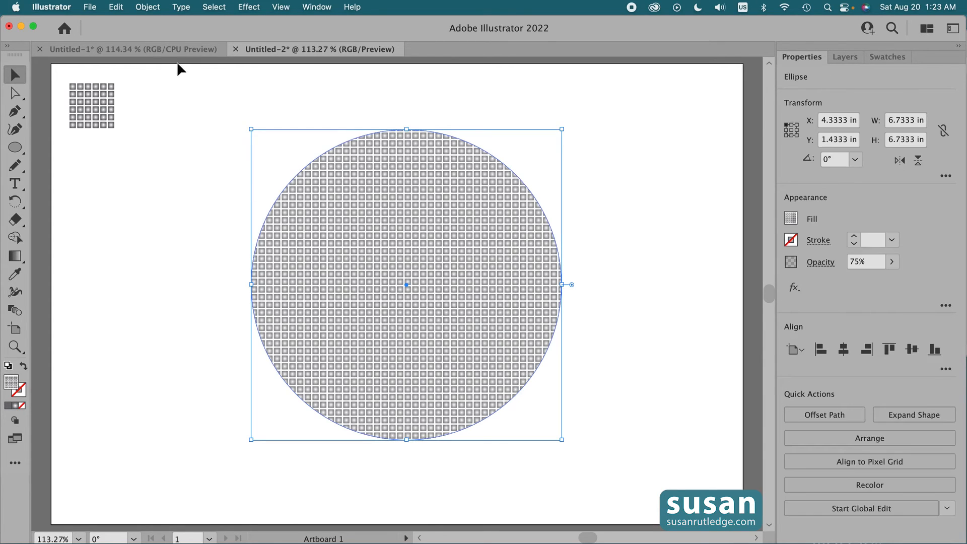
{"action": "left_click", "coordinate": [155, 9]}
{"action": "mouse_move", "coordinate": [154, 25]}
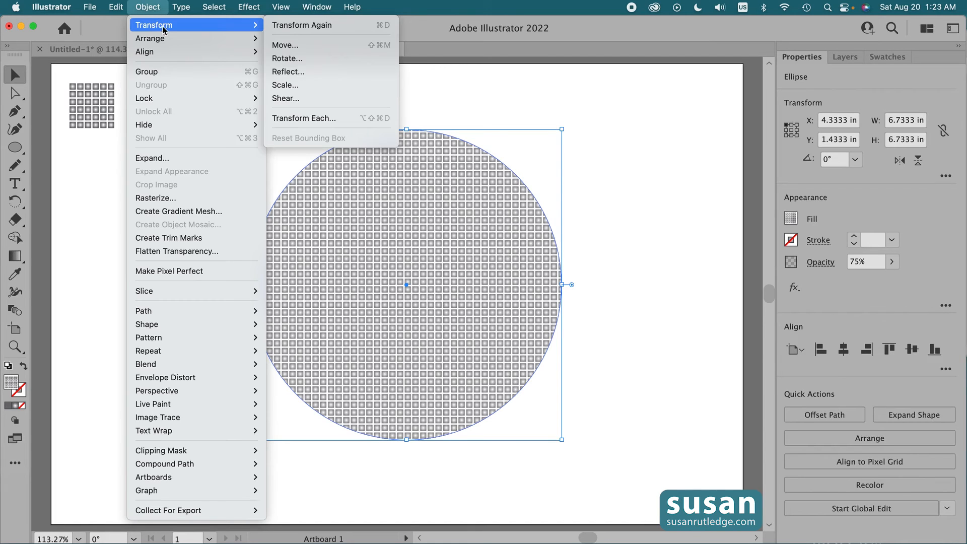
{"action": "left_click", "coordinate": [291, 87]}
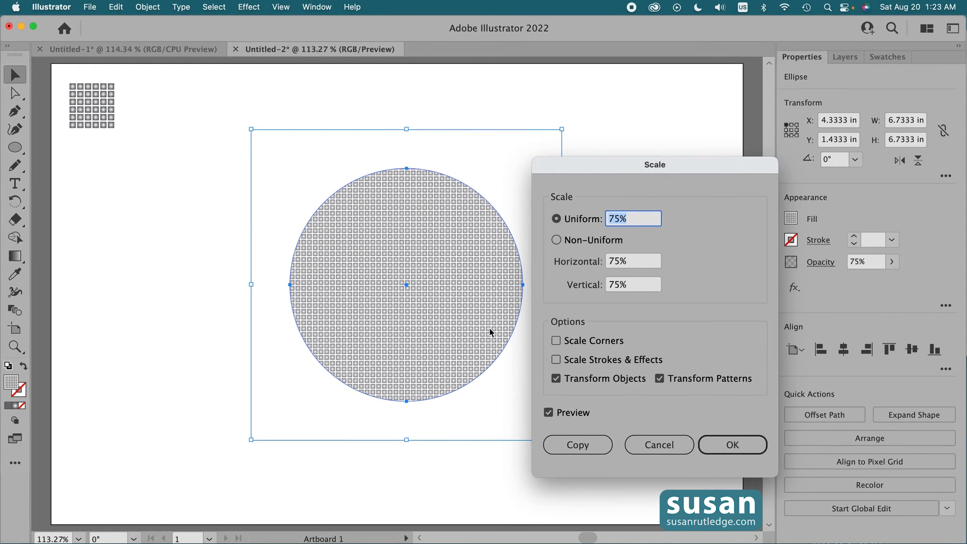
{"action": "left_click", "coordinate": [563, 389]}
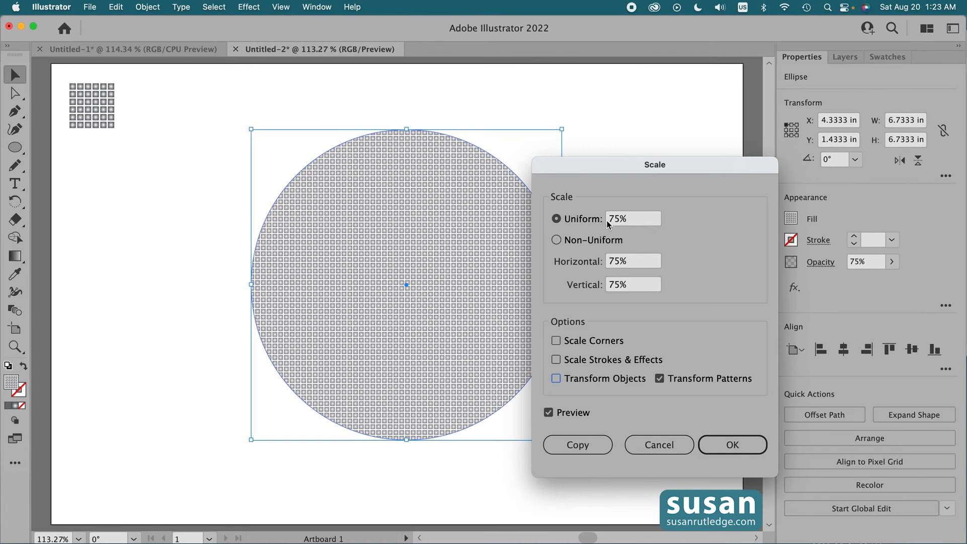
{"action": "scroll", "coordinate": [633, 218], "scroll_direction": "down", "scroll_amount": 8}
{"action": "scroll", "coordinate": [633, 218], "scroll_direction": "up", "scroll_amount": 20}
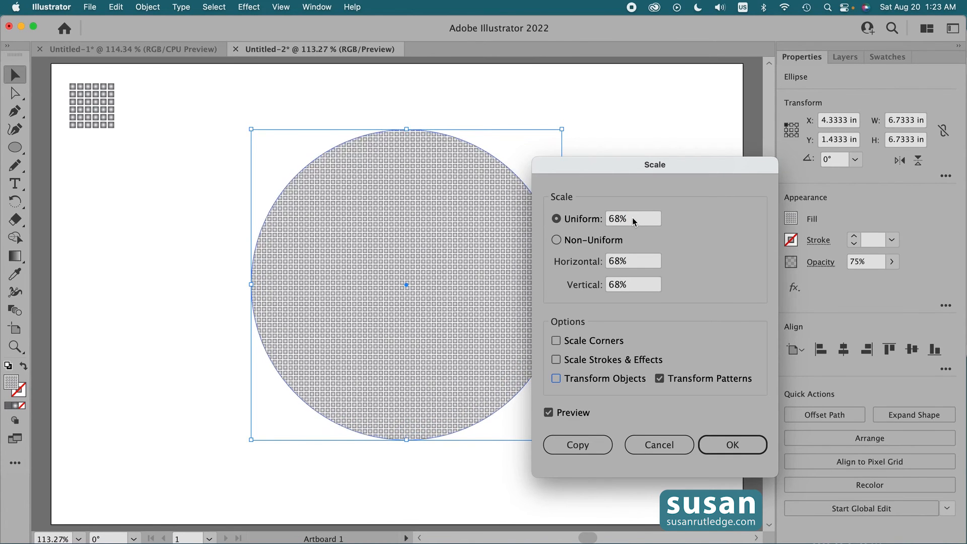
{"action": "scroll", "coordinate": [633, 217], "scroll_direction": "up", "scroll_amount": 15}
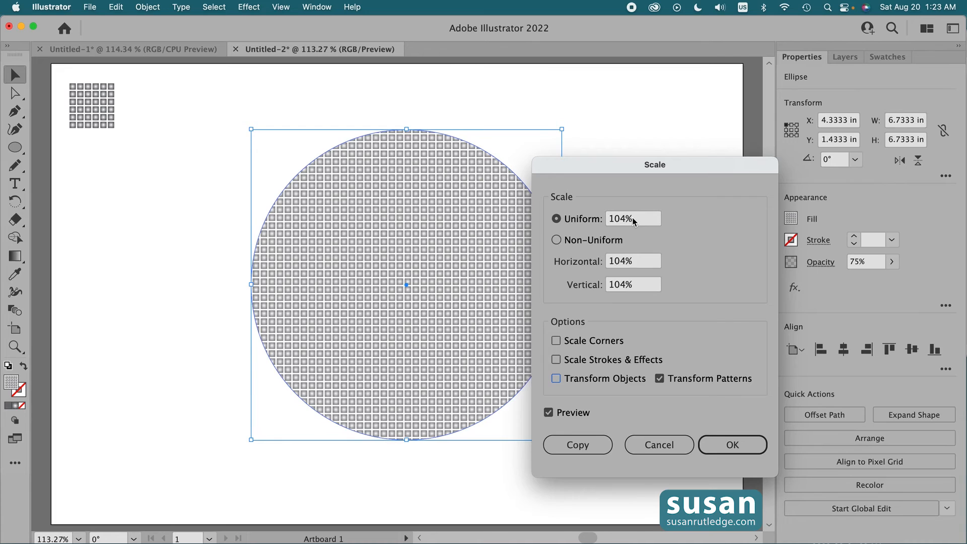
{"action": "scroll", "coordinate": [633, 216], "scroll_direction": "down", "scroll_amount": 4}
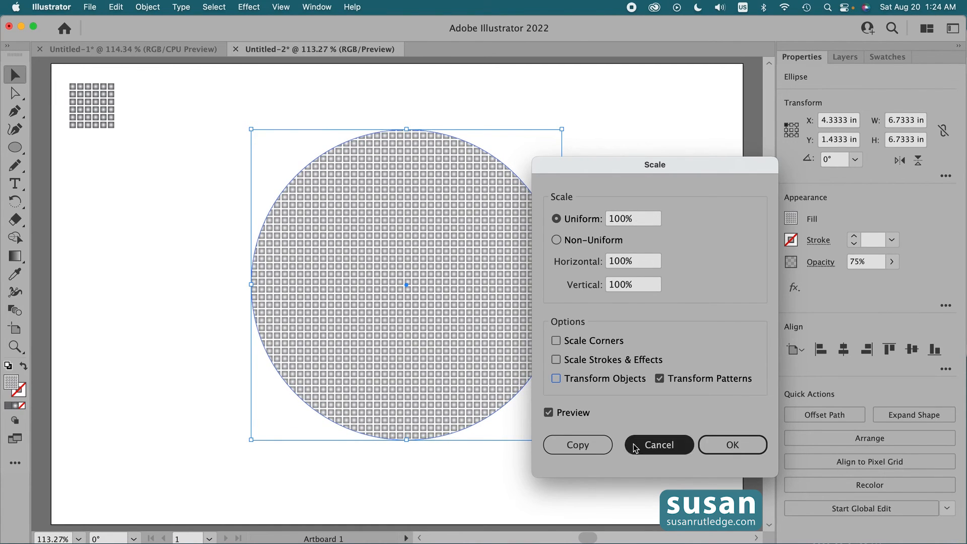
{"action": "left_click", "coordinate": [666, 449]}
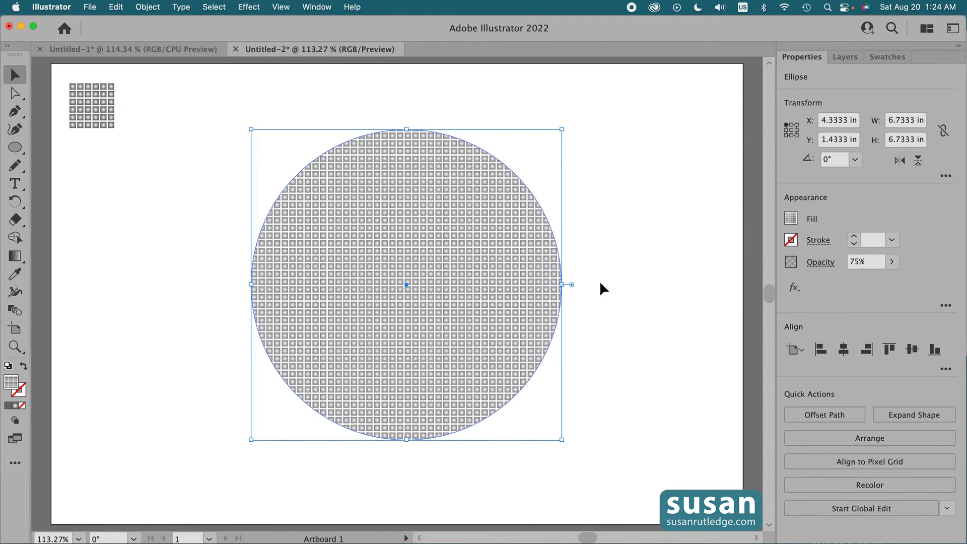
Step: Rotate only the pattern inside the circle by 45°, excluding the object itself, and deselect the circle
{"action": "left_click", "coordinate": [151, 7]}
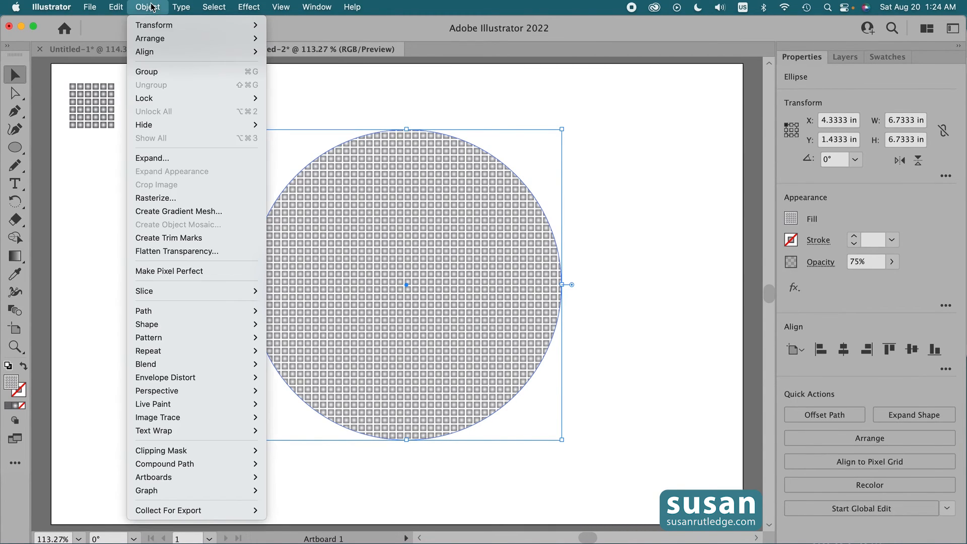
{"action": "mouse_move", "coordinate": [158, 26]}
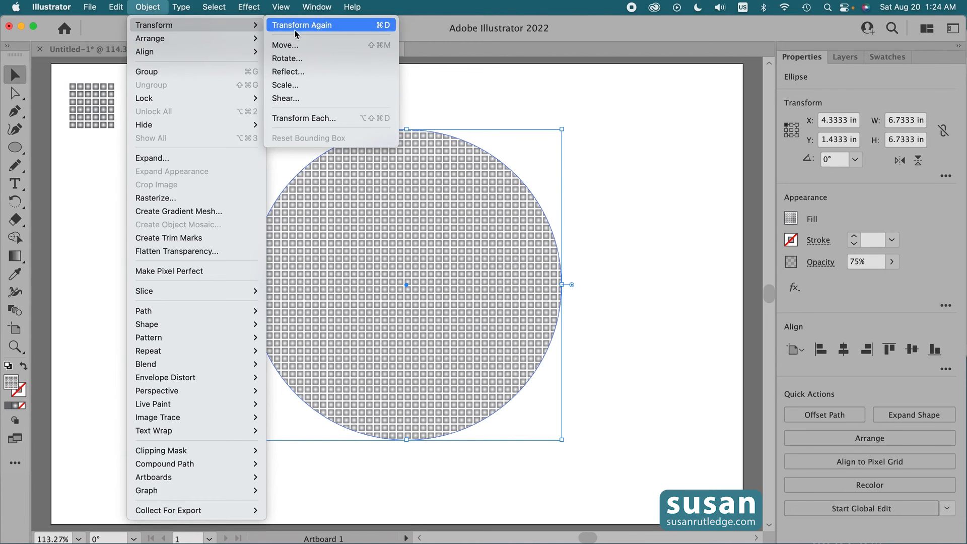
{"action": "left_click", "coordinate": [284, 59]}
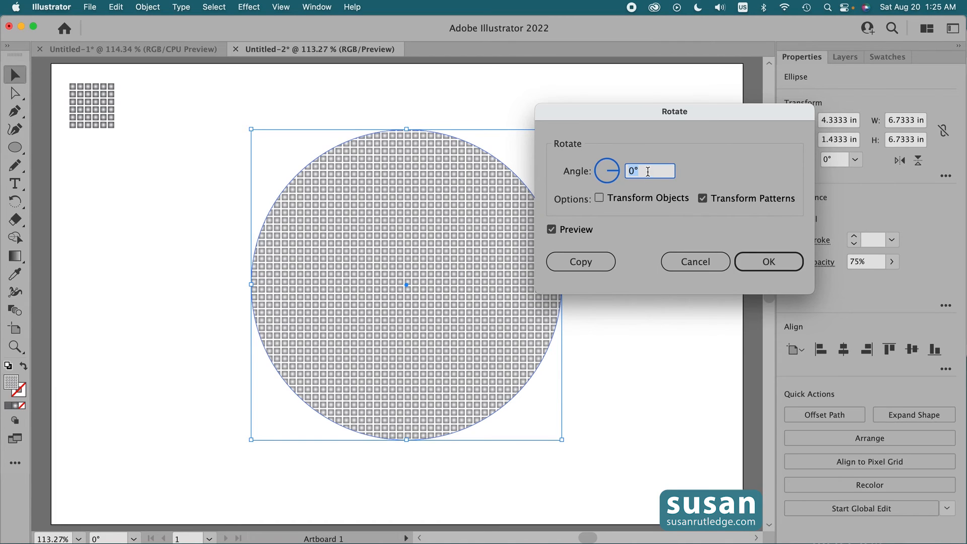
{"action": "type", "text": "45"}
{"action": "left_click", "coordinate": [761, 263]}
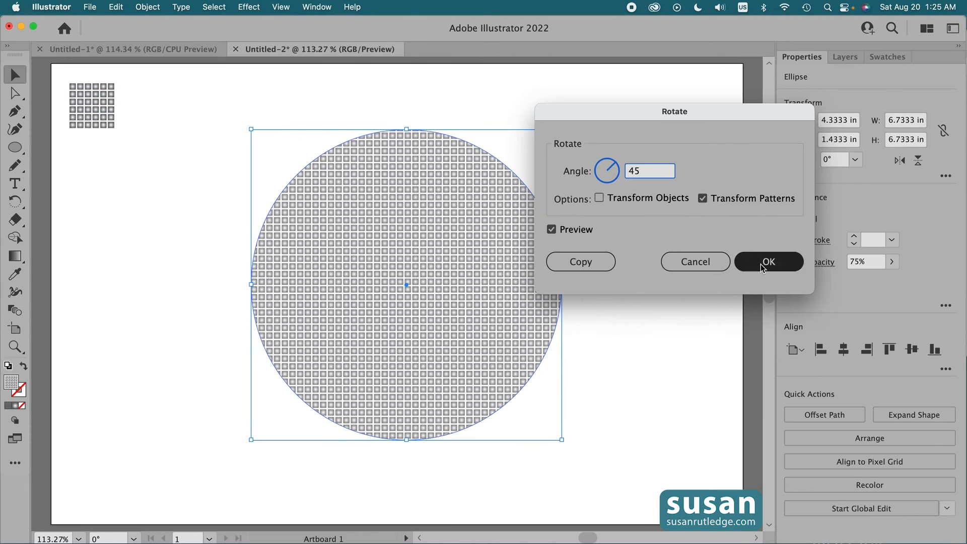
{"action": "left_click", "coordinate": [621, 284]}
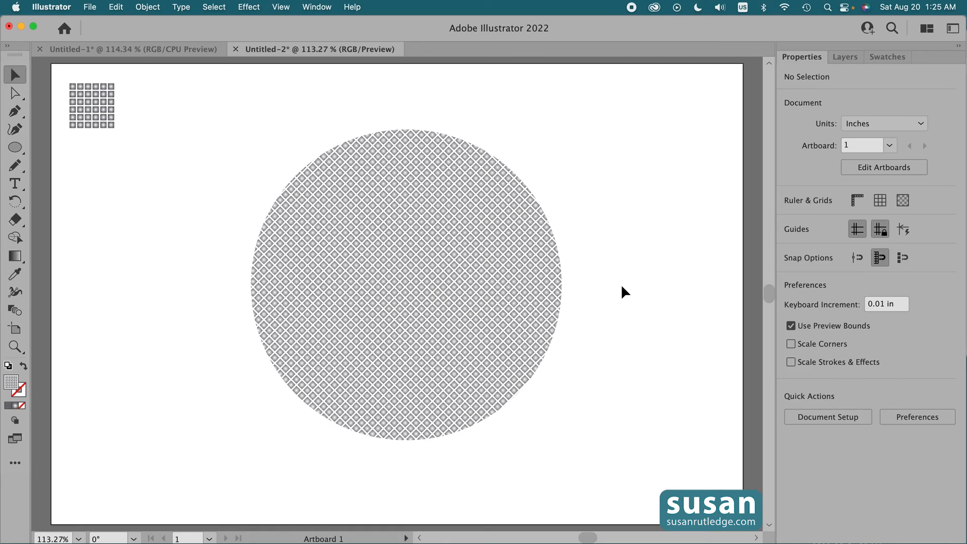
Step: Copy the pattern-filled circle and paste the duplicate in place directly over the original
{"action": "left_click", "coordinate": [425, 283]}
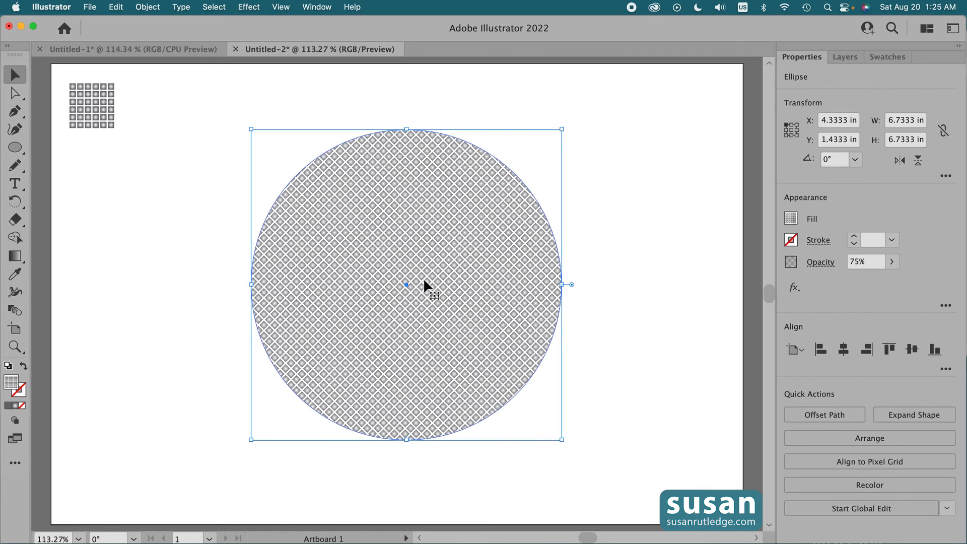
{"action": "key", "text": "super+c"}
{"action": "key", "text": "shift+super+v"}
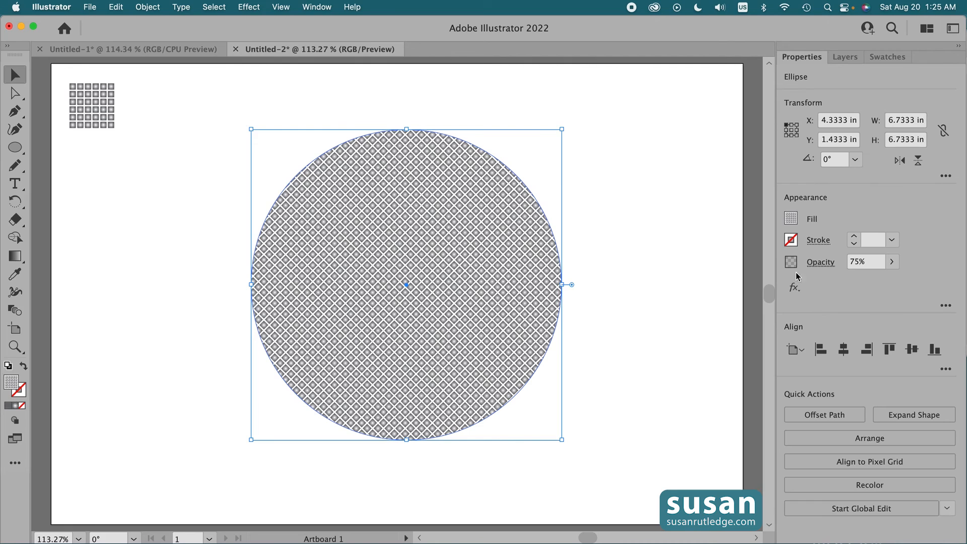
Step: Fill the duplicate circle with a solid light blue swatch, send it behind the patterned circle, and deselect it
{"action": "left_click", "coordinate": [793, 221]}
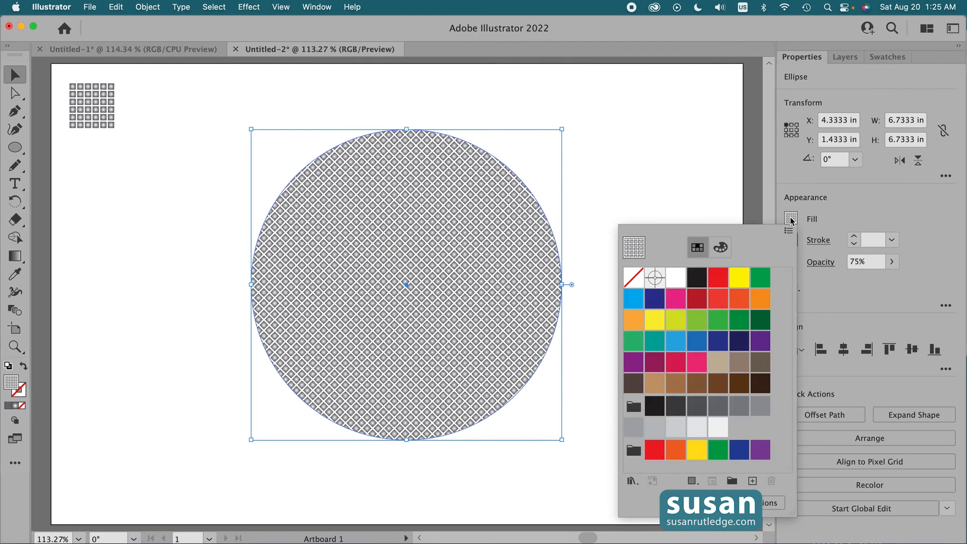
{"action": "left_click", "coordinate": [676, 342]}
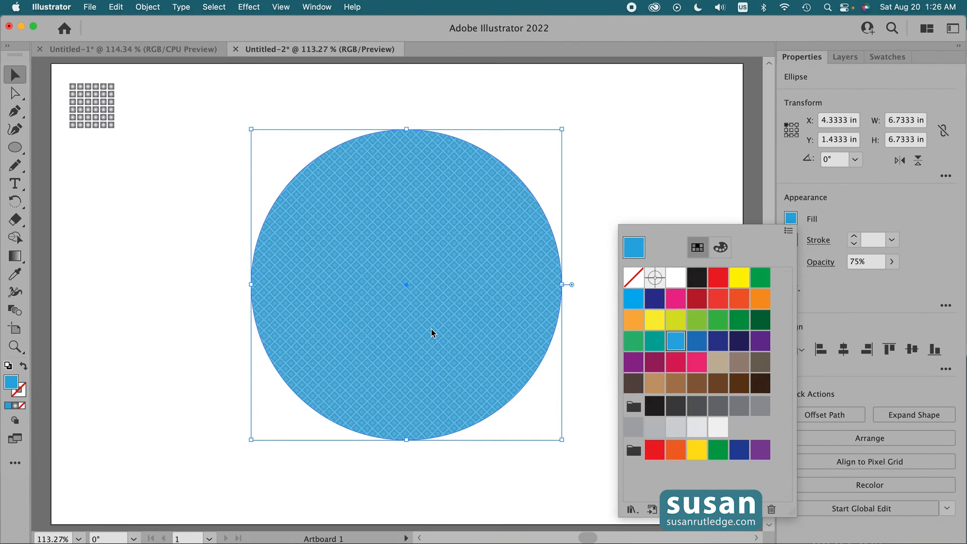
{"action": "left_click", "coordinate": [636, 205]}
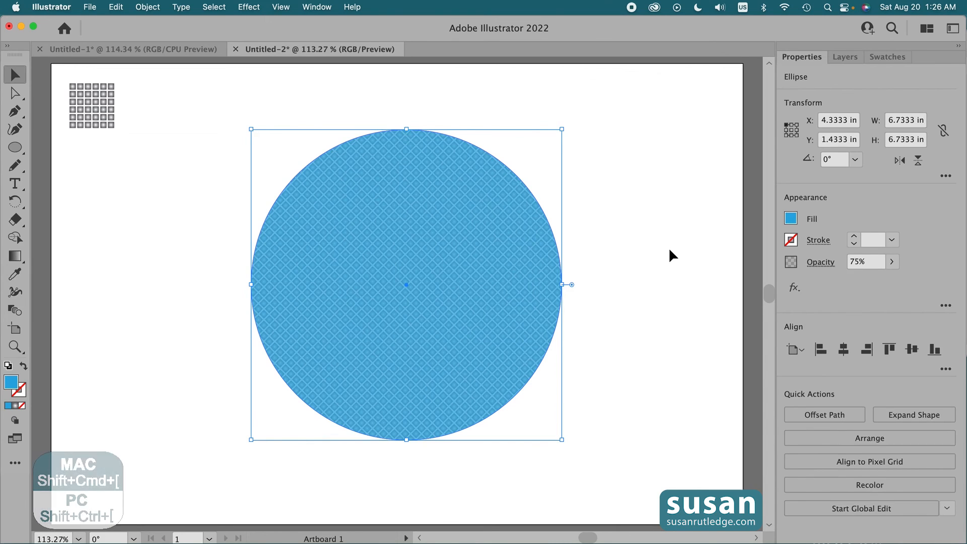
{"action": "key", "text": "super+shift+bracketleft"}
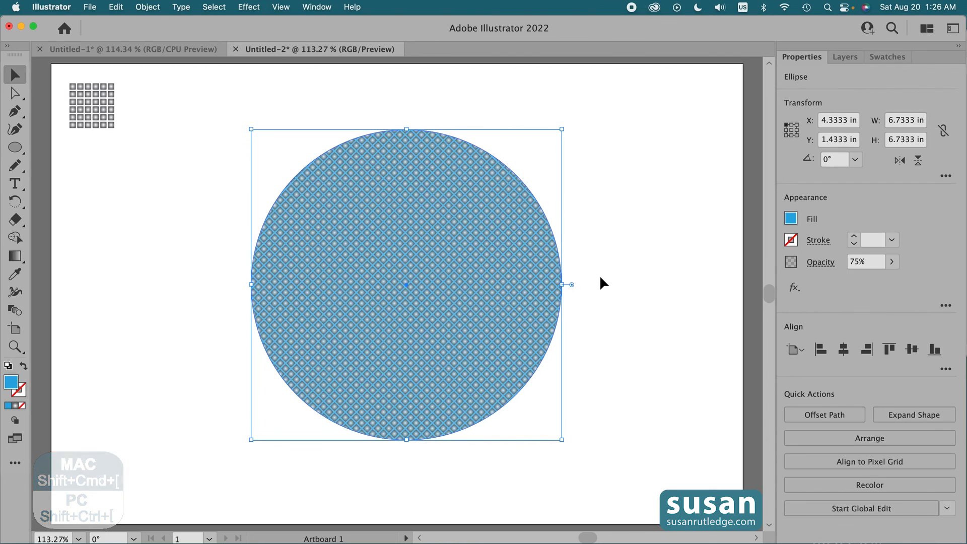
{"action": "left_click", "coordinate": [600, 275]}
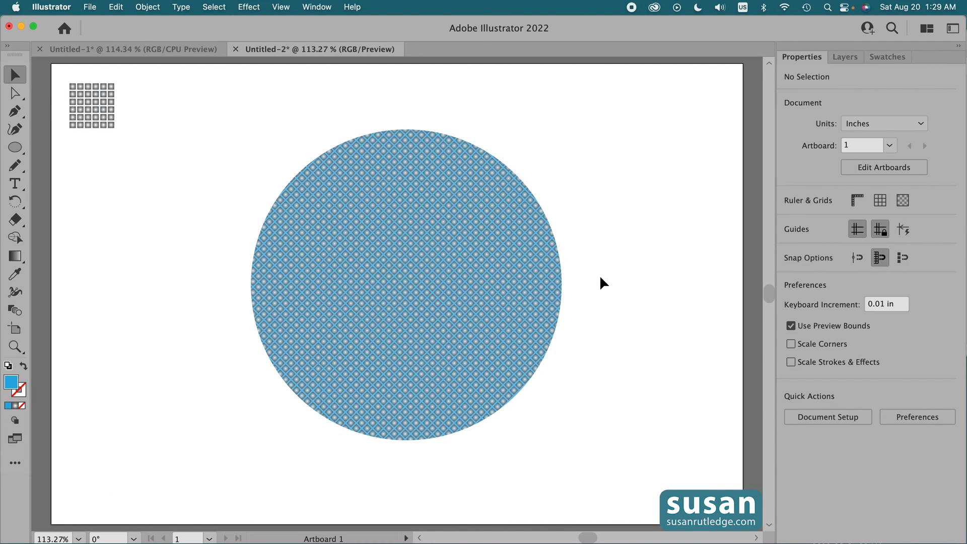